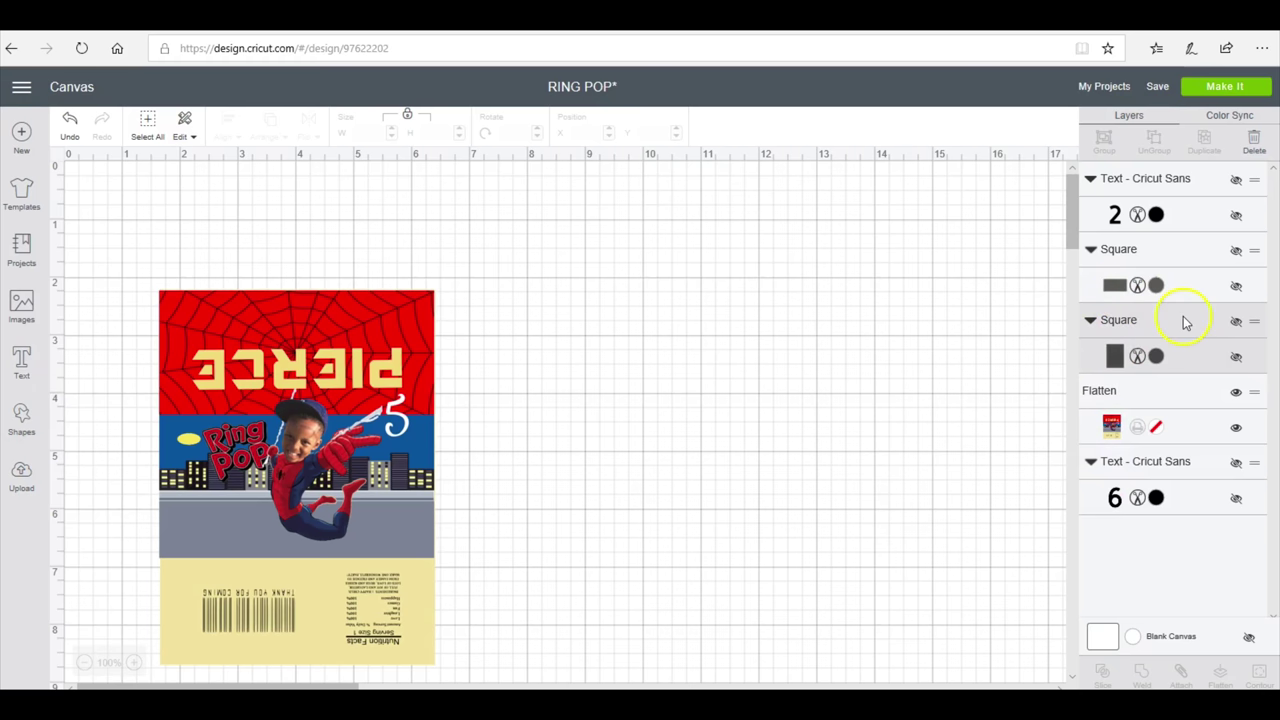
Step: Unhide the lighter middle band, nudge it slightly down, and show the 6.5 X 4.75 label
left_click(1238, 358)
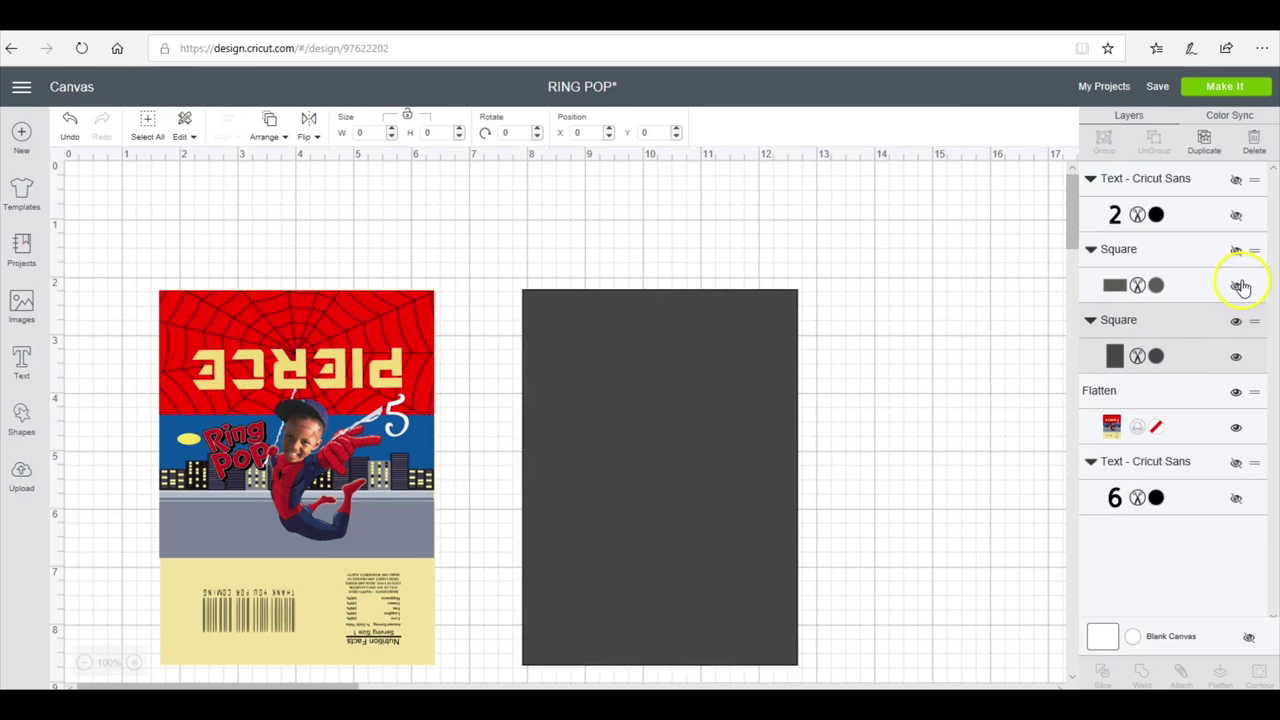
left_click(1237, 285)
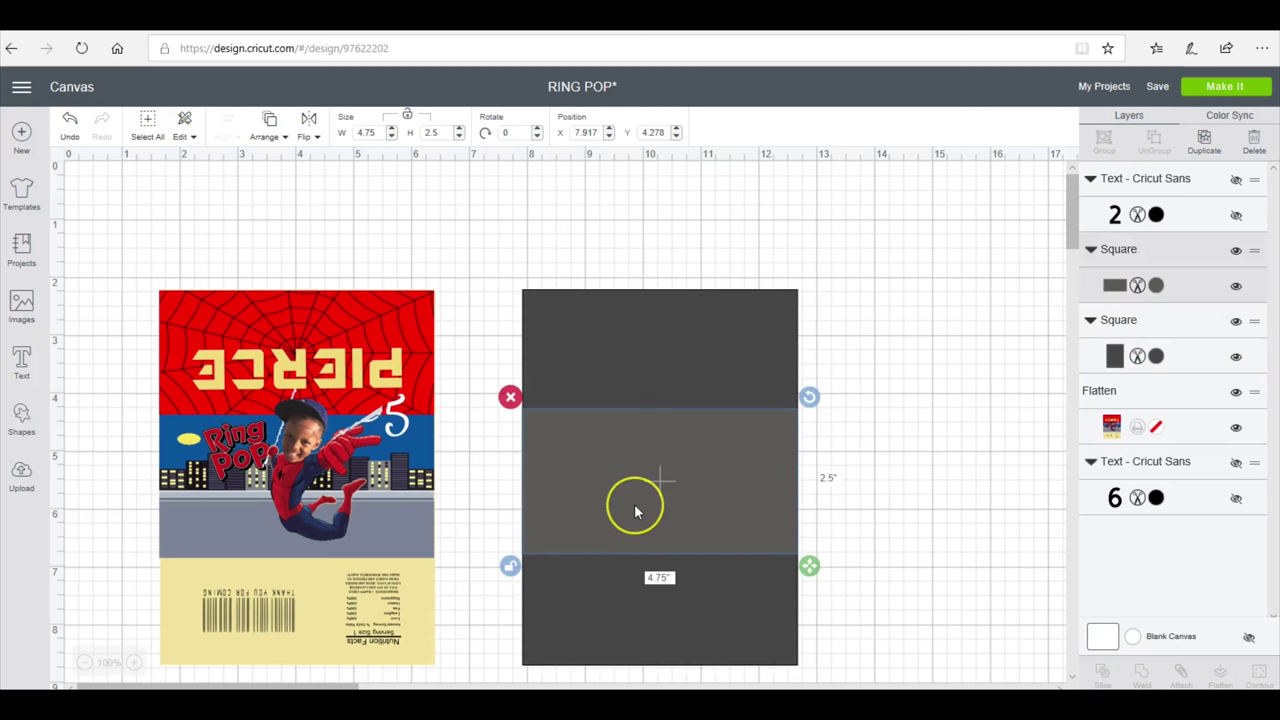
left_click_drag(635, 506, 634, 508)
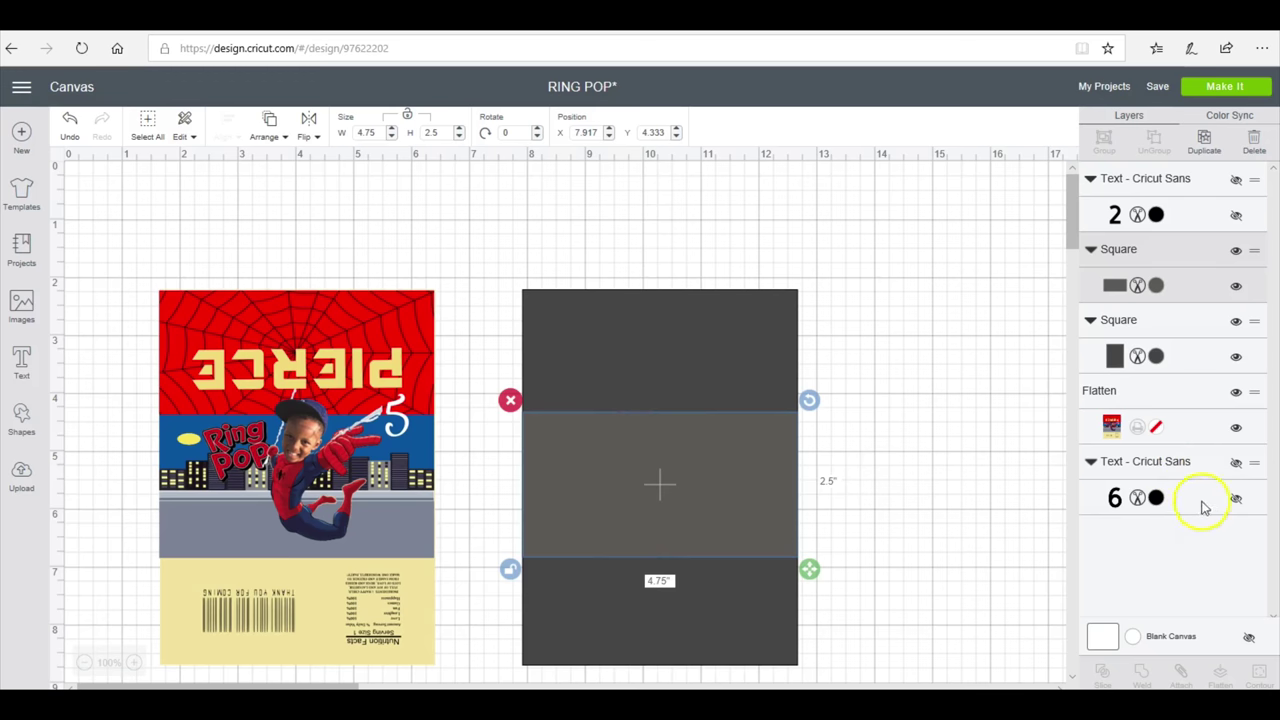
left_click(1237, 498)
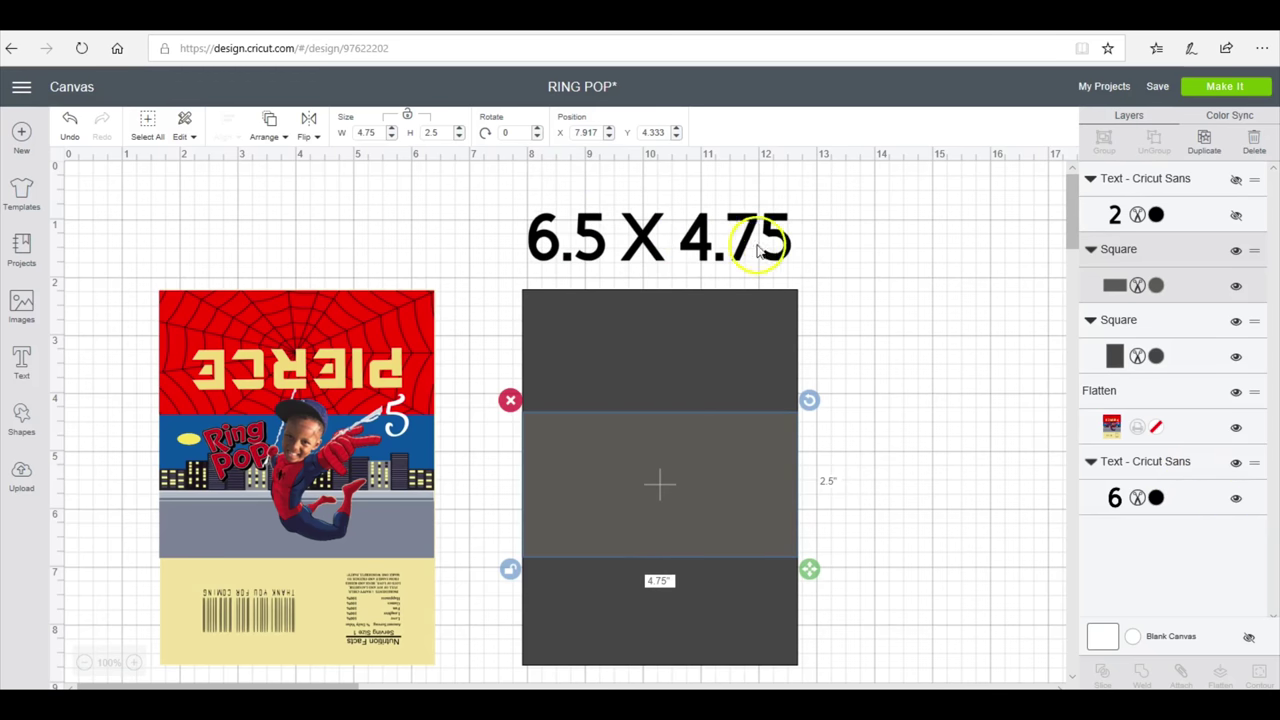
left_click(651, 306)
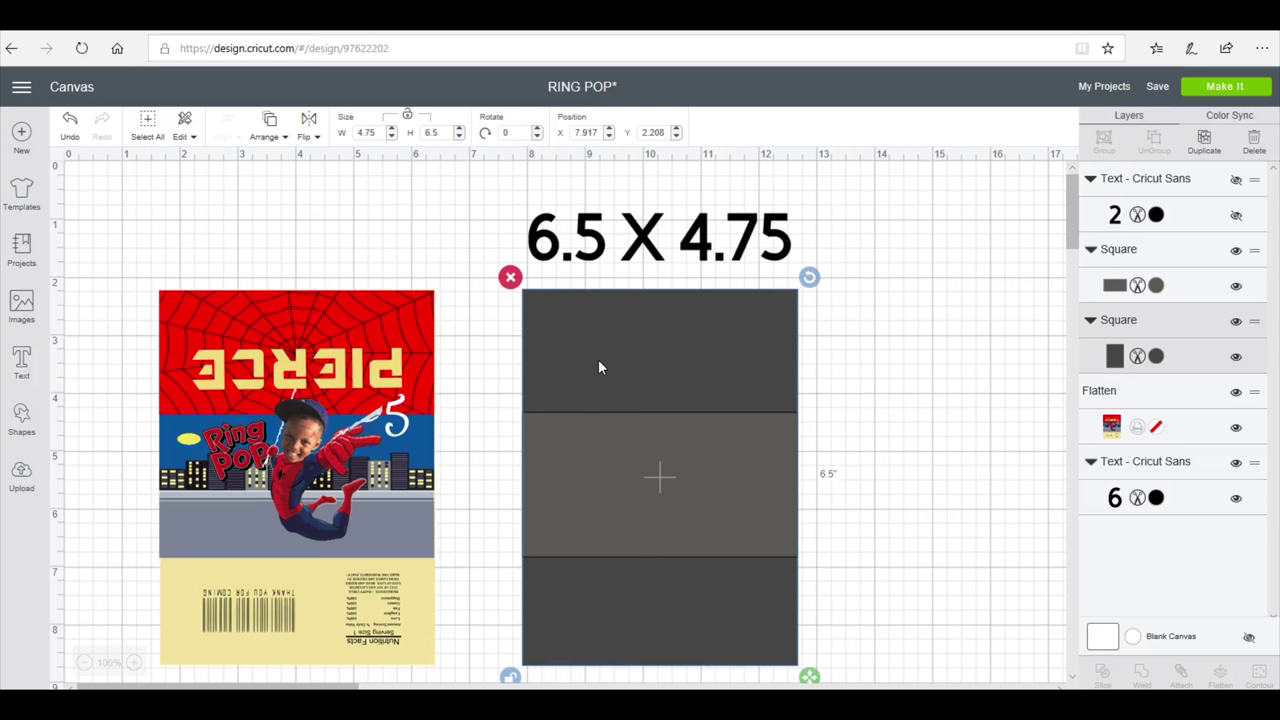
left_click(405, 425)
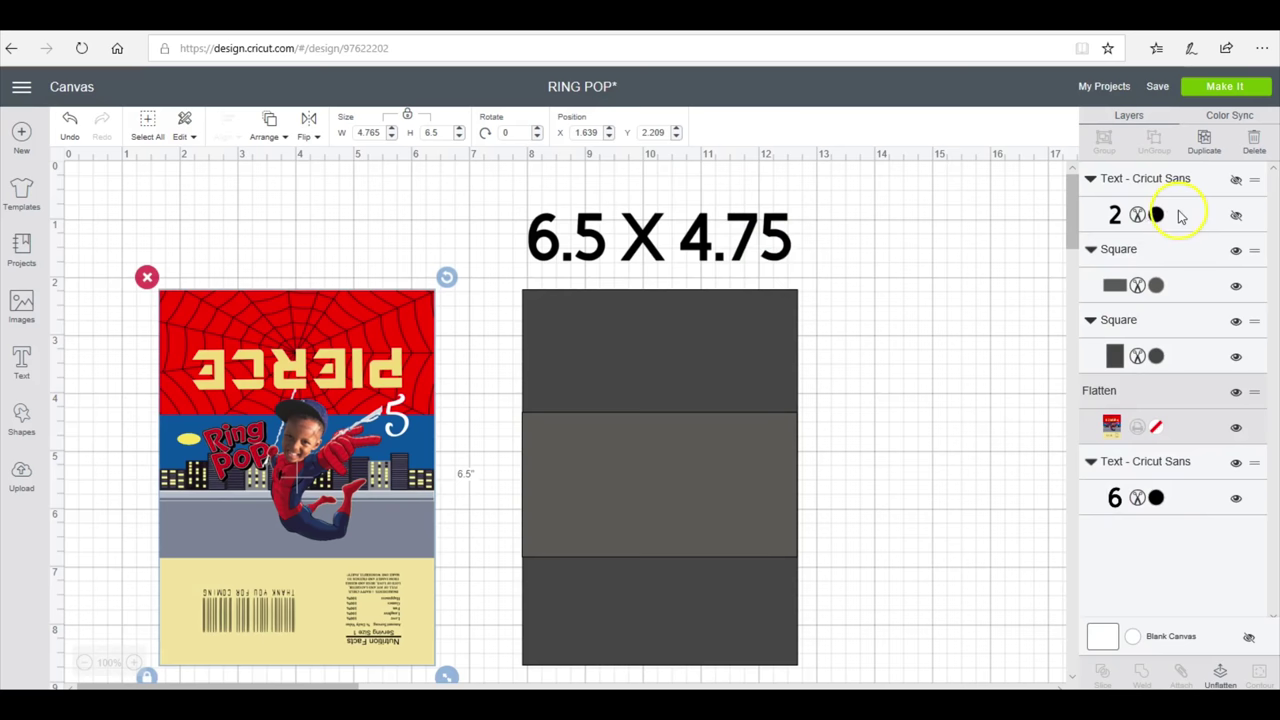
Step: Check the 2.5 X 4.75 label, hide both size labels, then bring up the spiderman background results
left_click(1236, 215)
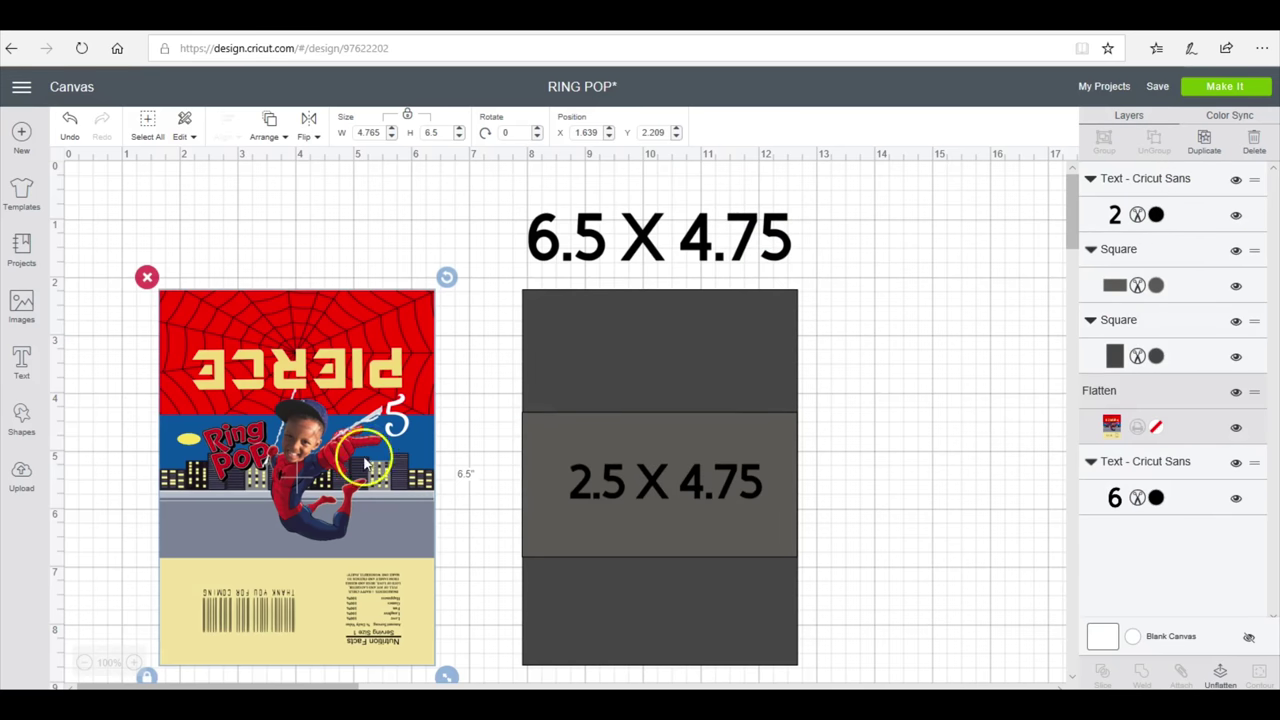
left_click(590, 482)
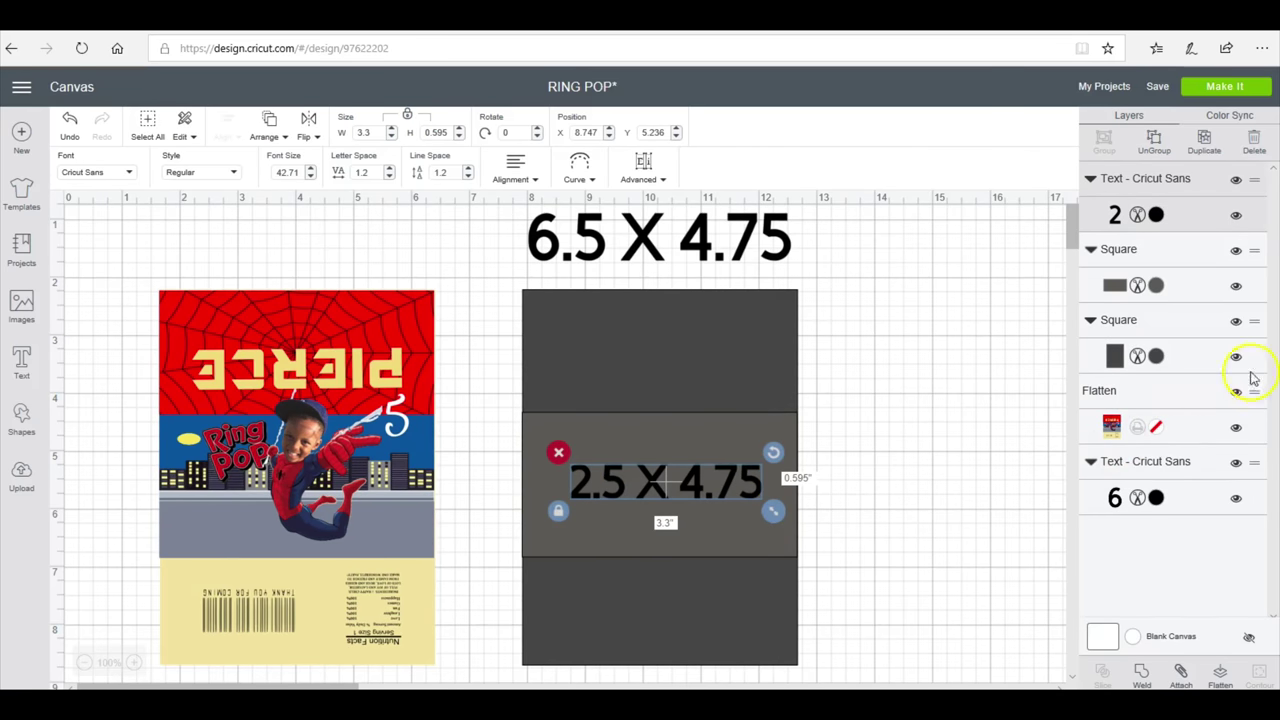
left_click(1236, 498)
left_click(1236, 214)
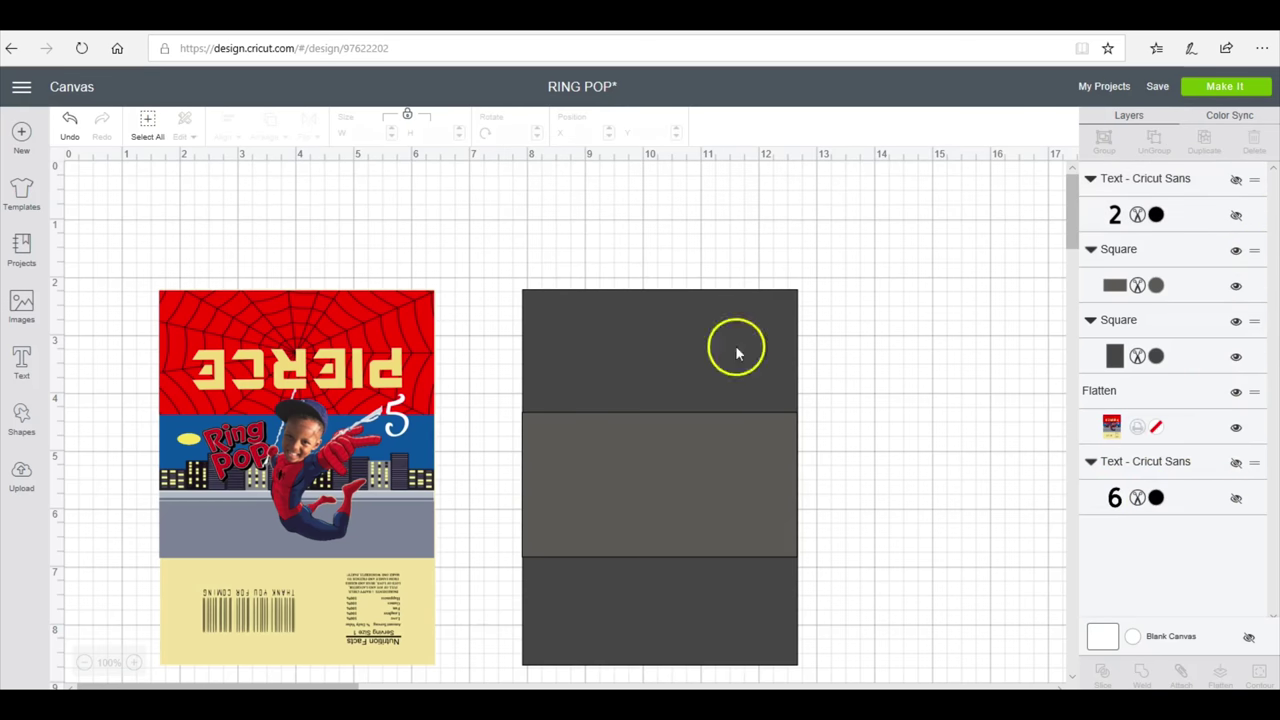
left_click(613, 430)
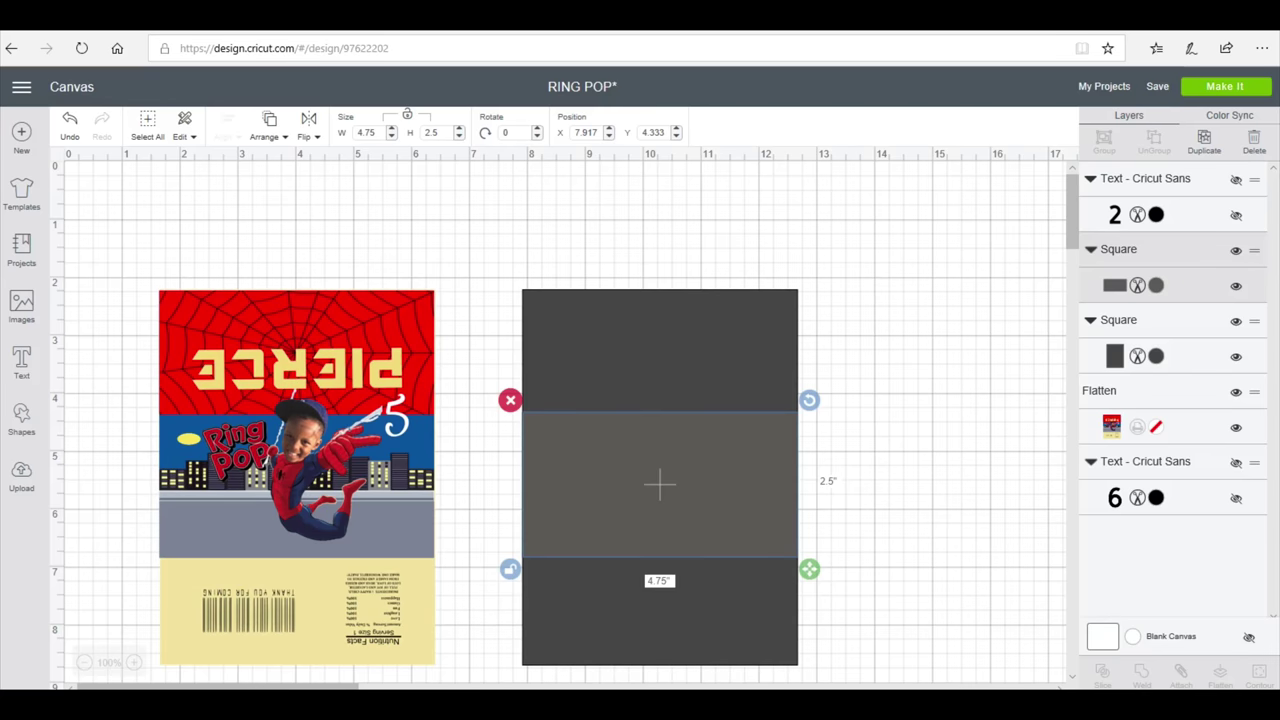
left_click(455, 650)
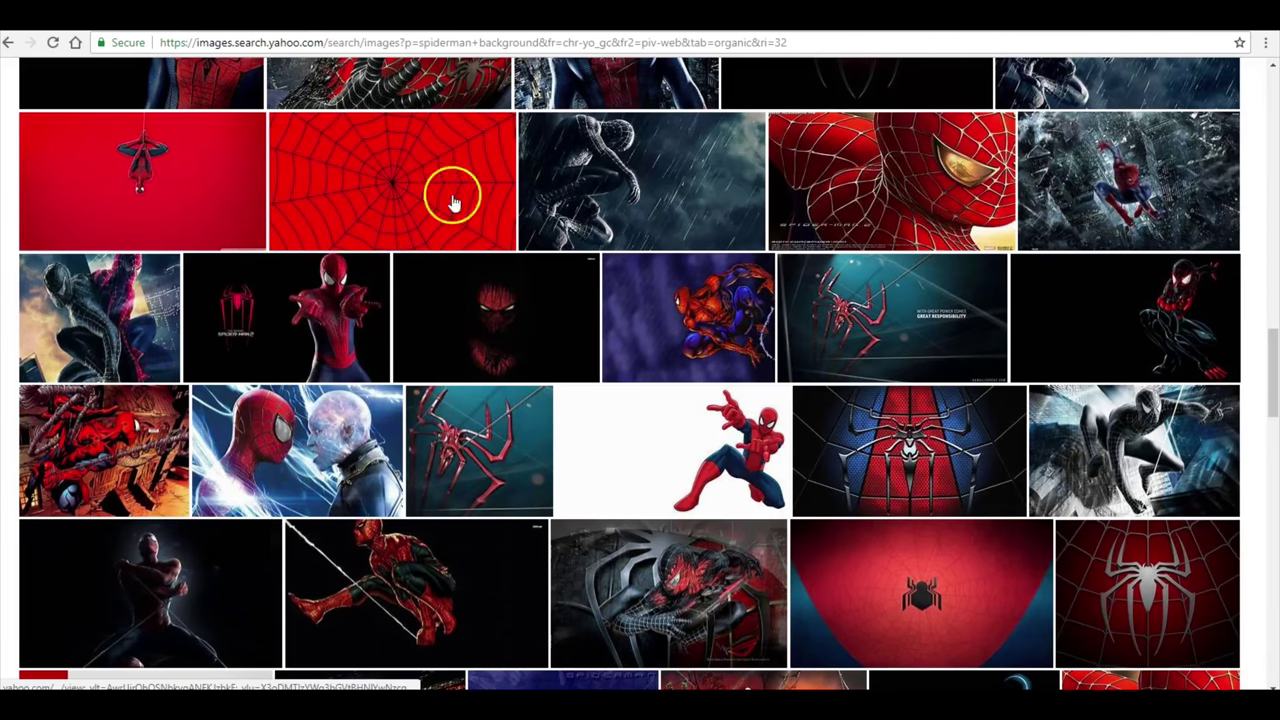
Step: Scroll through the Yahoo spiderman background image results
scroll(452, 203, "up", 6)
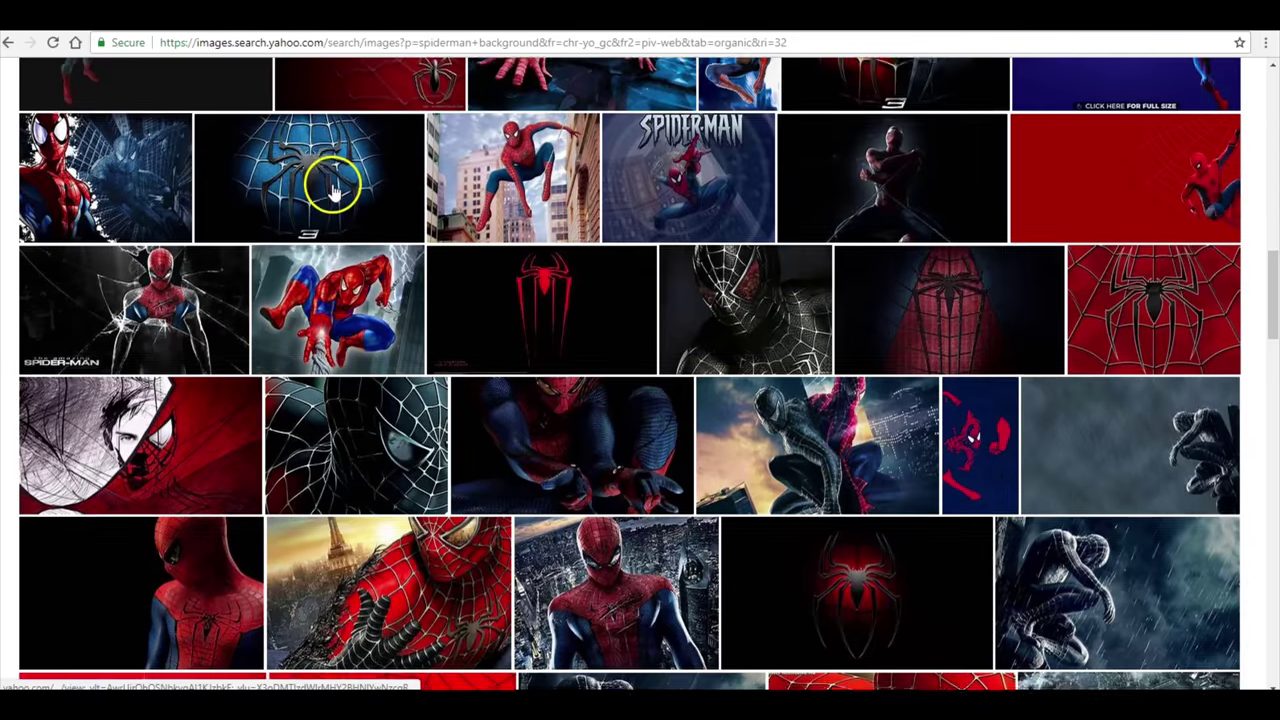
scroll(333, 190, "up", 8)
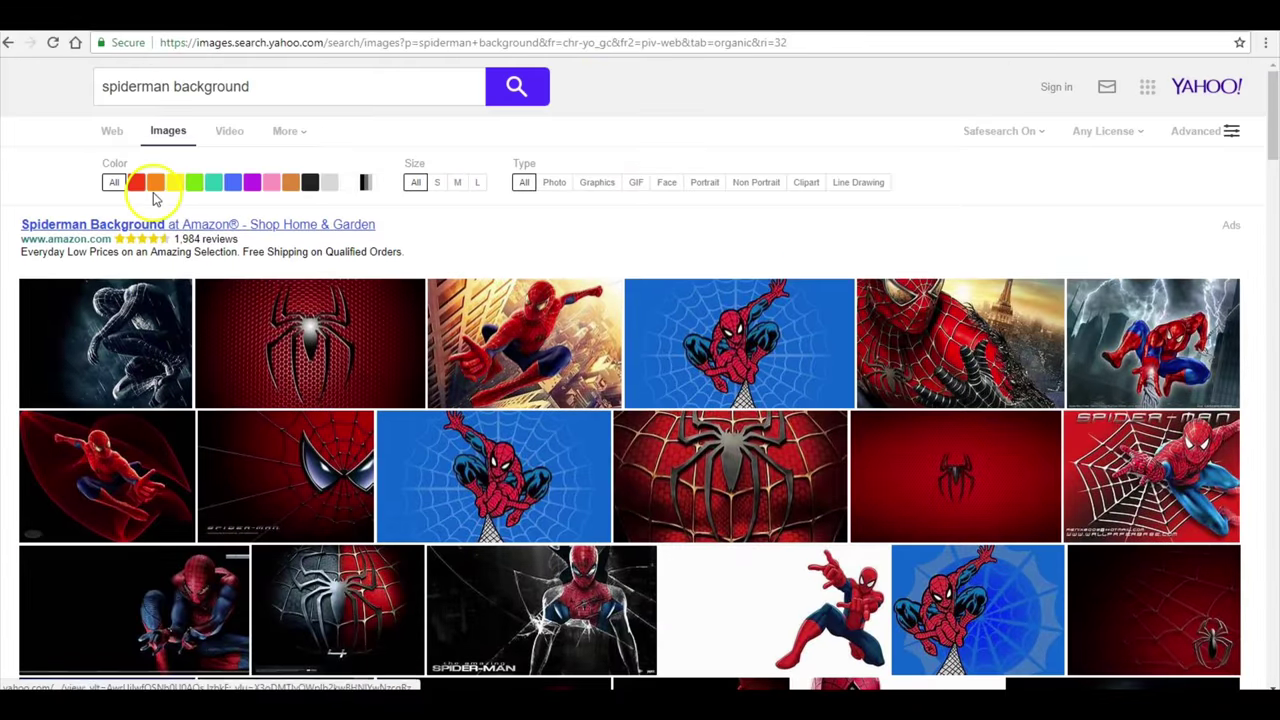
scroll(669, 380, "down", 10)
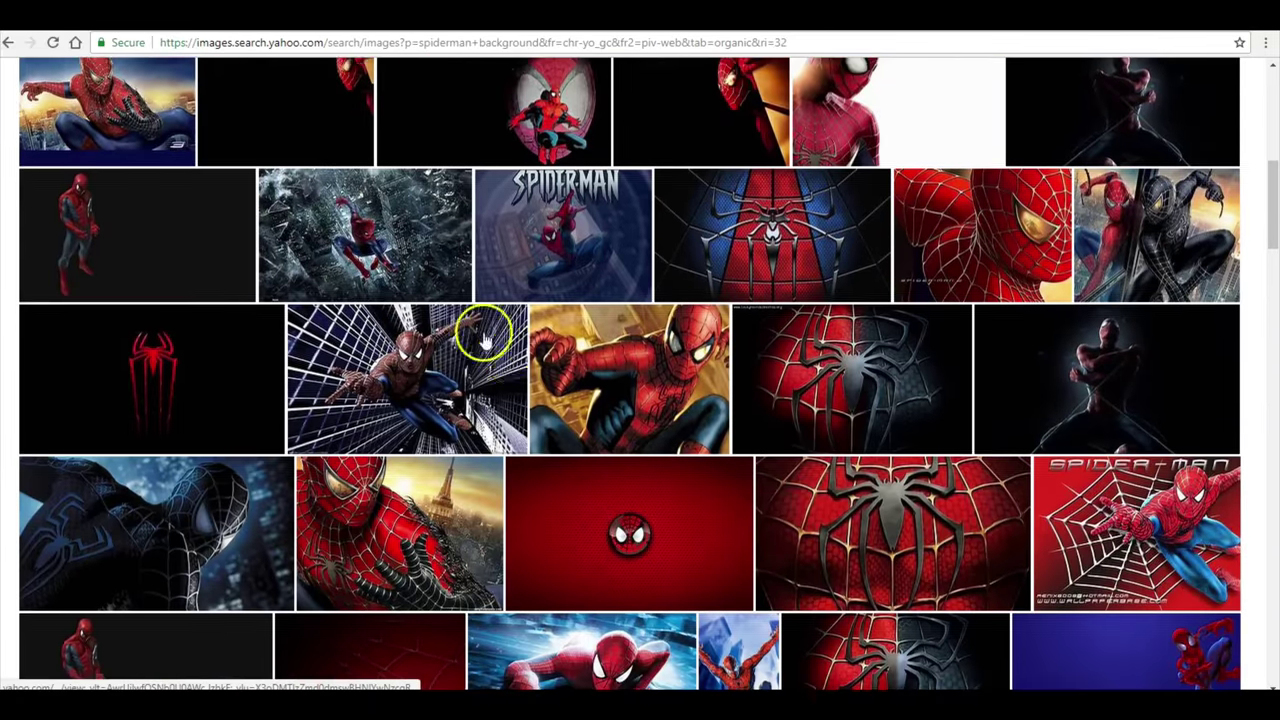
scroll(483, 340, "down", 12)
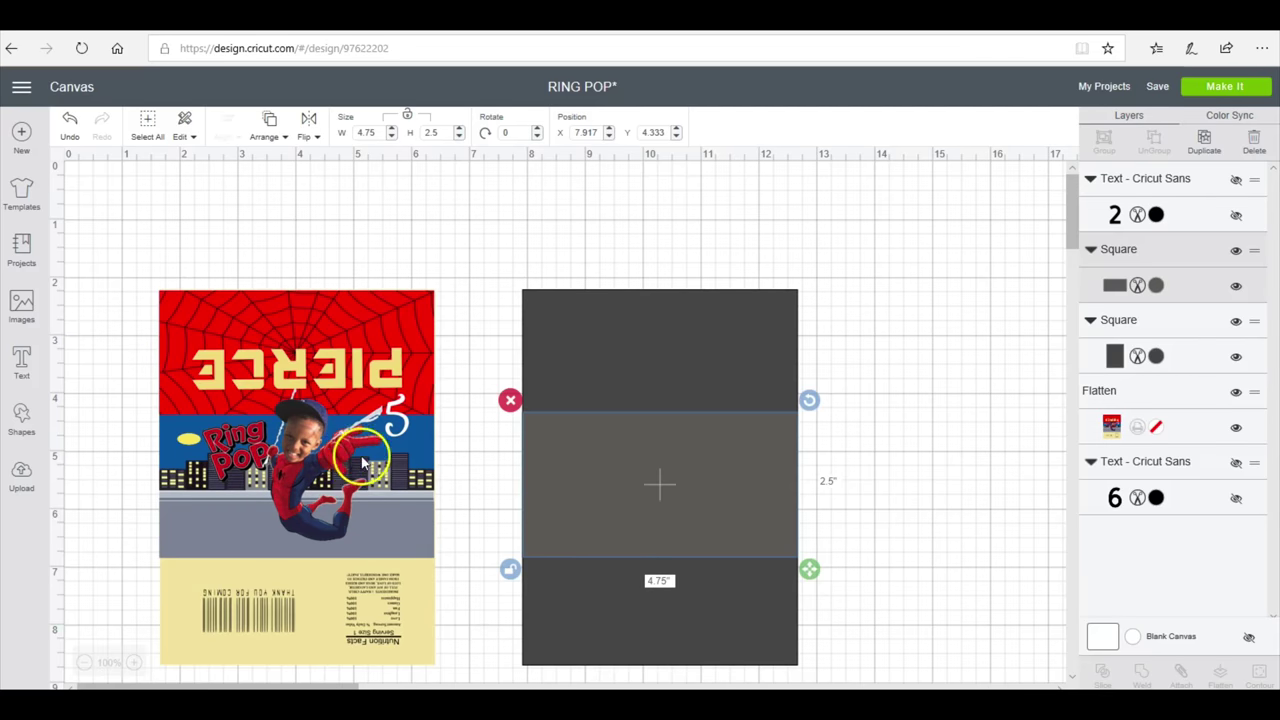
Step: Resize the boy's face photo to 1 inch wide (1 x 1.16 in)
left_click(340, 458)
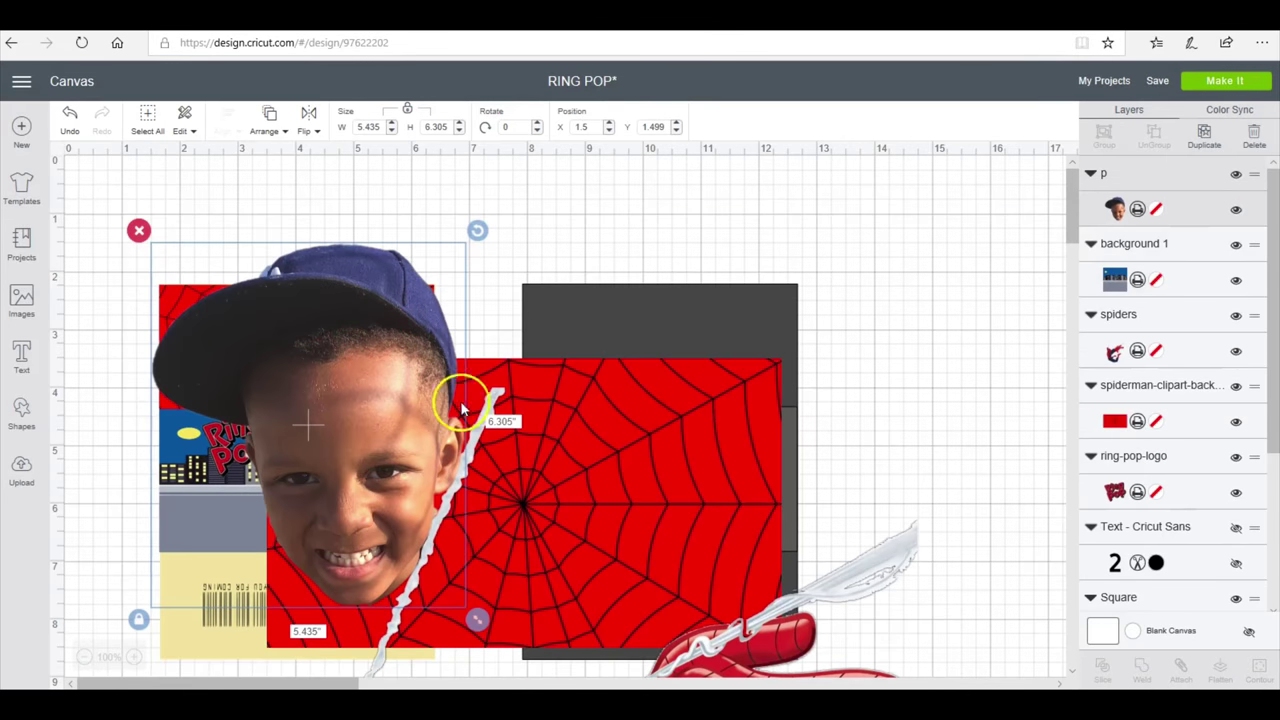
left_click(369, 127)
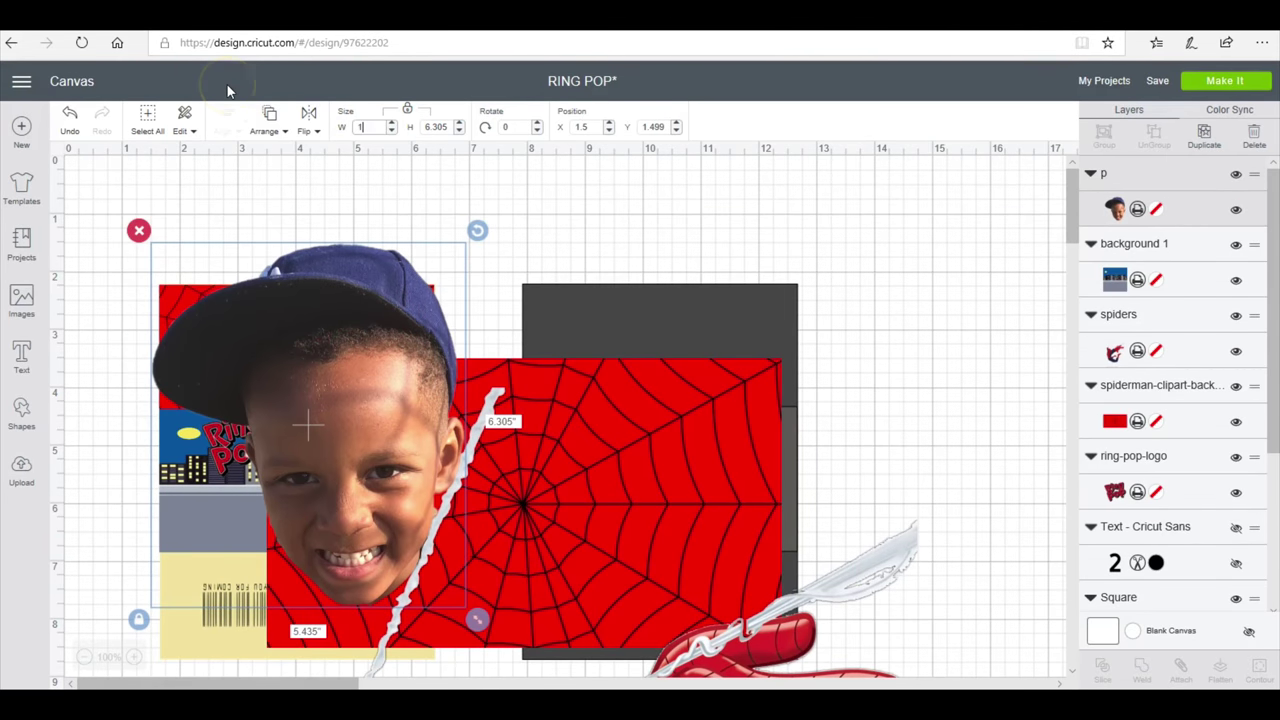
type("1")
key("Return")
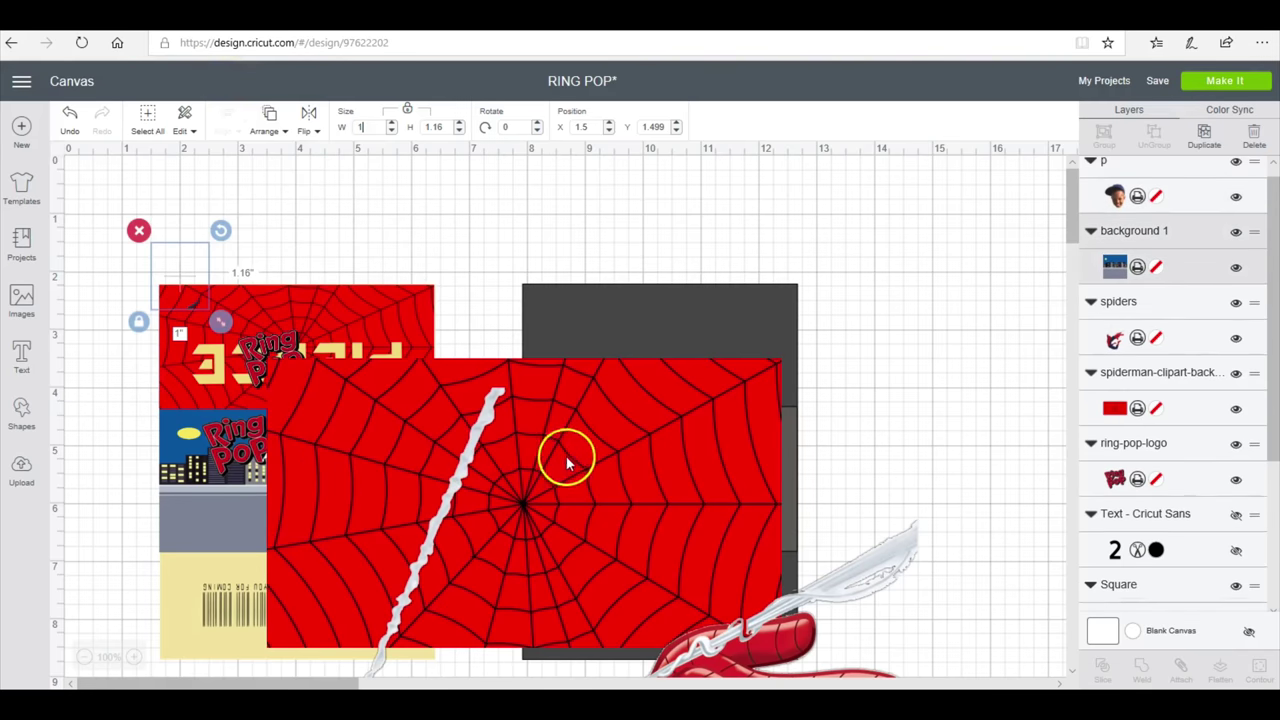
Step: Size the spiderweb background to 4.75 in wide and place the city band with the Ring Pop logo
left_click(806, 374)
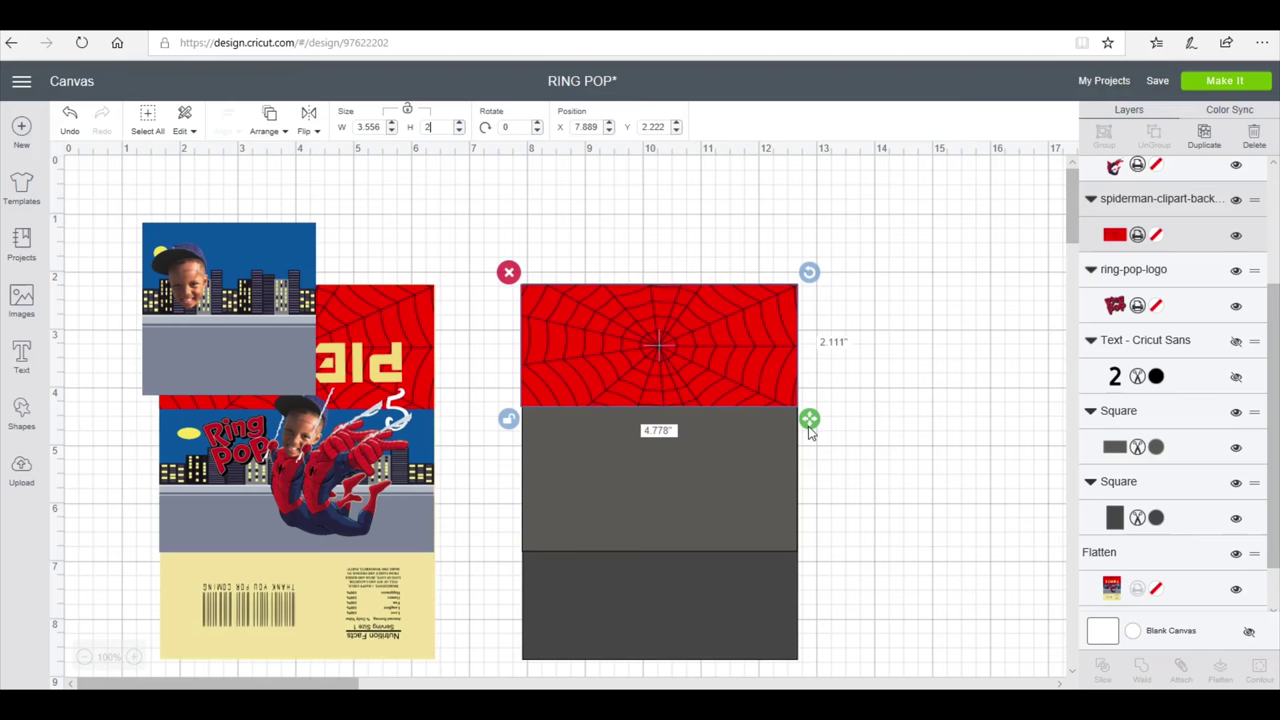
left_click(423, 128)
left_click(371, 128)
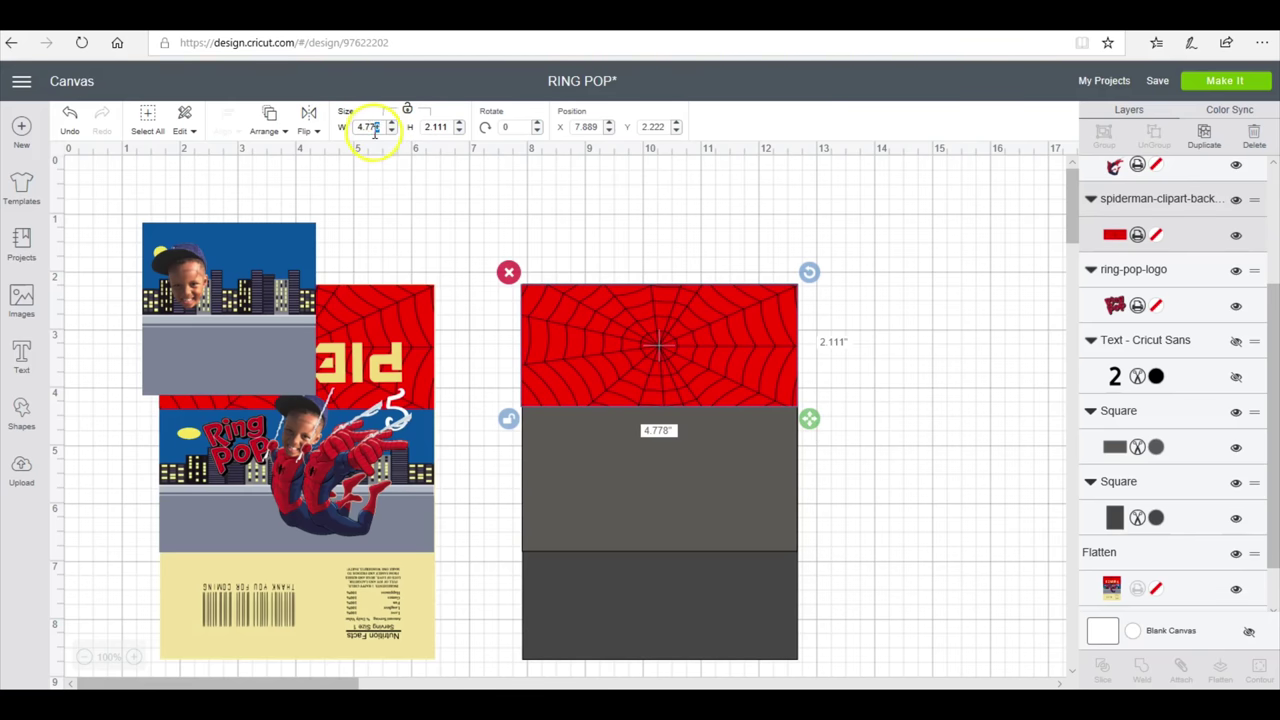
type("4.75")
left_click(457, 127)
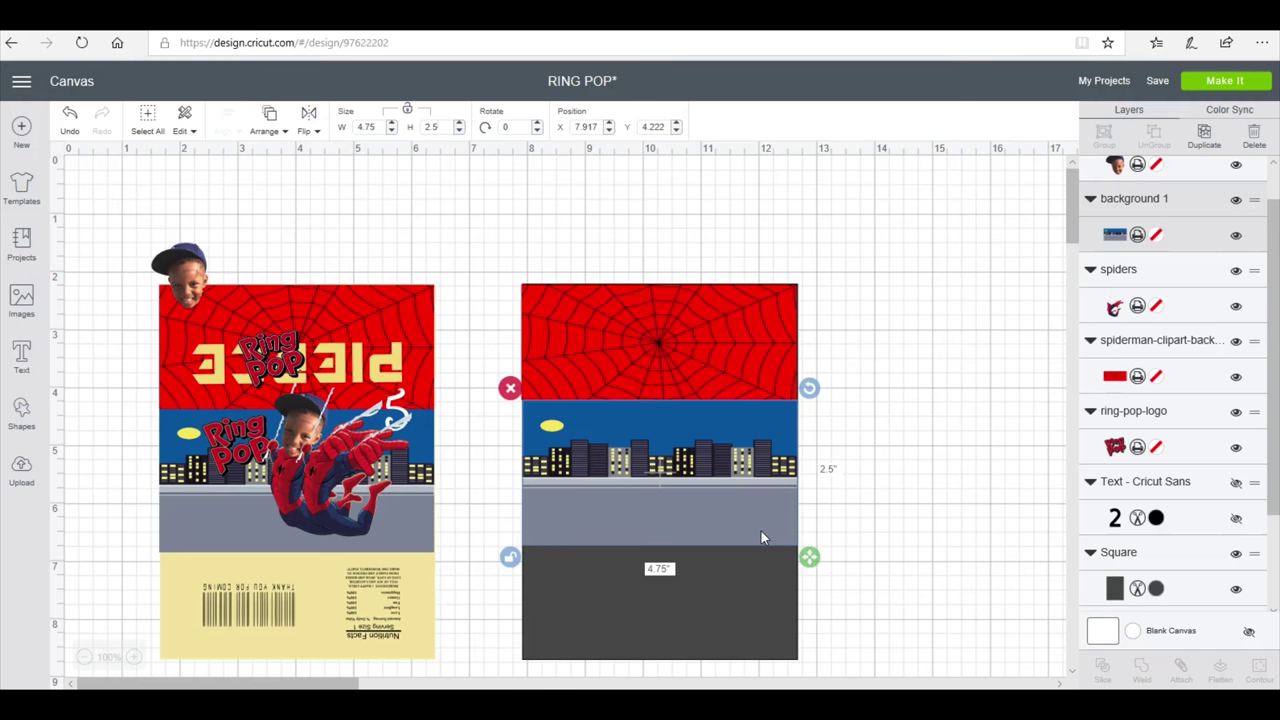
left_click_drag(761, 531, 761, 531)
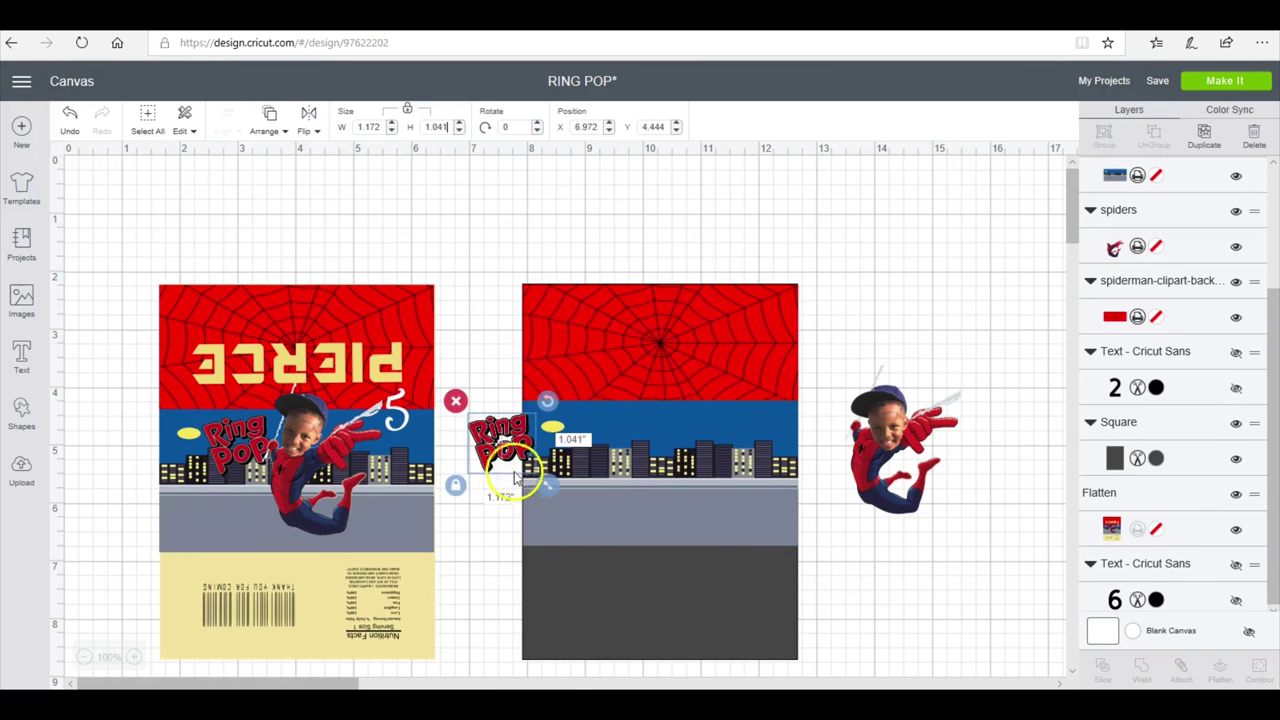
left_click_drag(514, 468, 662, 502)
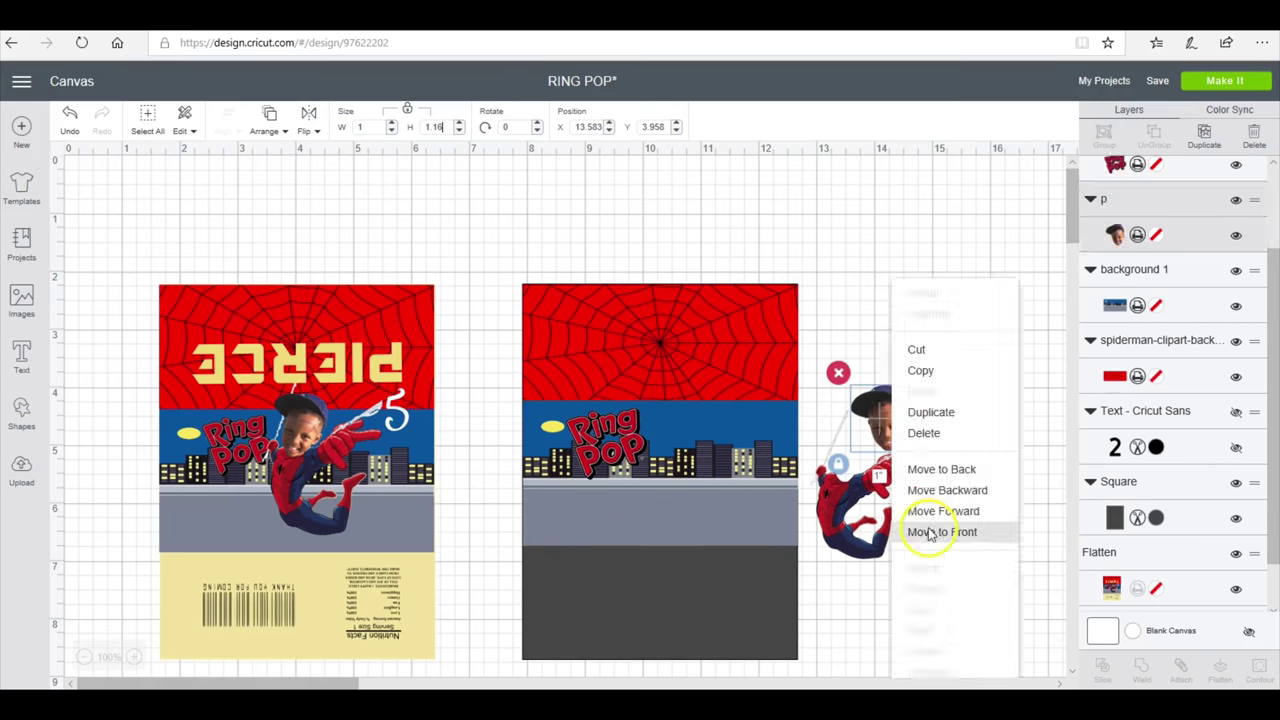
Step: Tilt the face about 36 degrees onto Spider-Man, group them, and place the figure on the card
left_click(923, 531)
left_click_drag(908, 377, 857, 447)
left_click(960, 500)
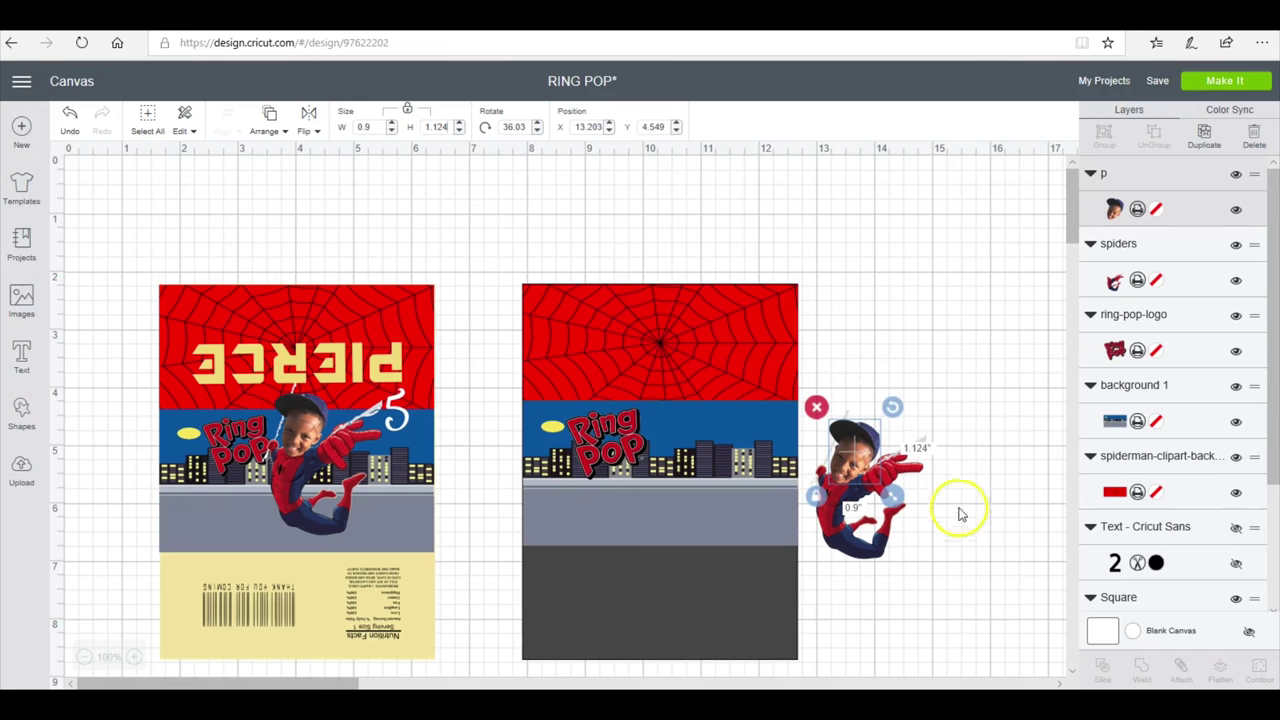
left_click_drag(882, 522, 920, 514)
left_click(960, 535)
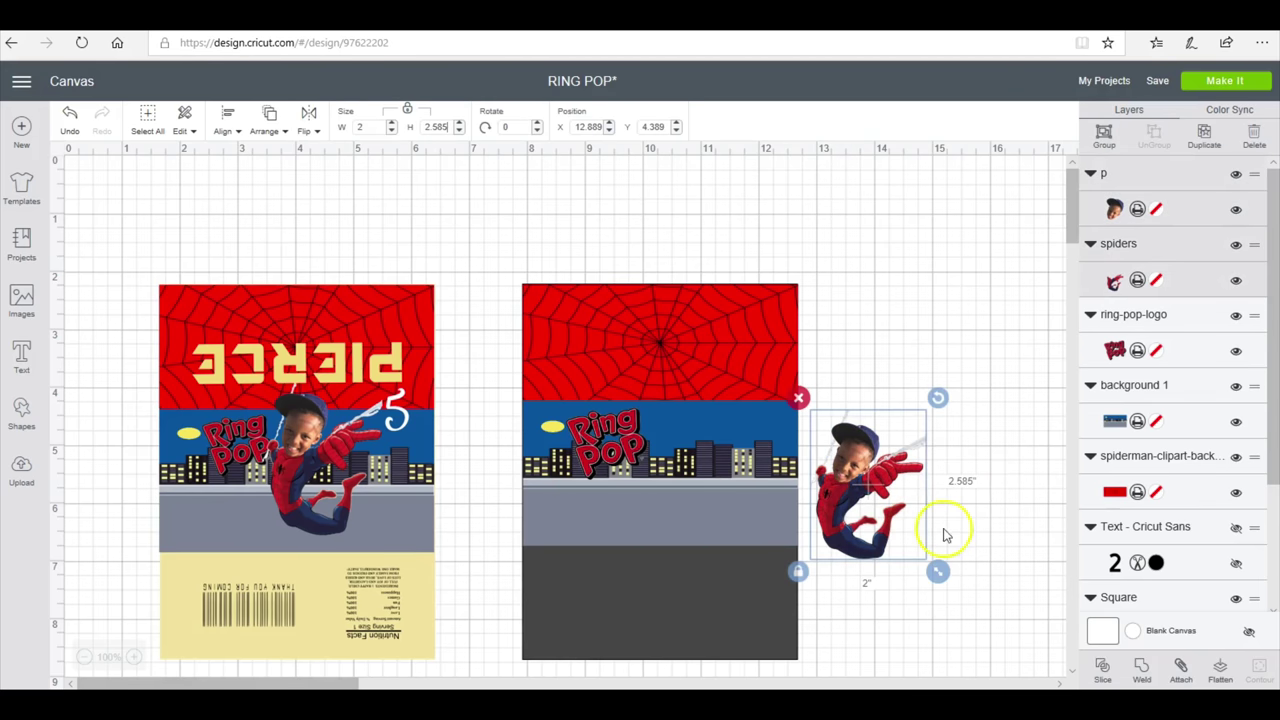
left_click(1106, 138)
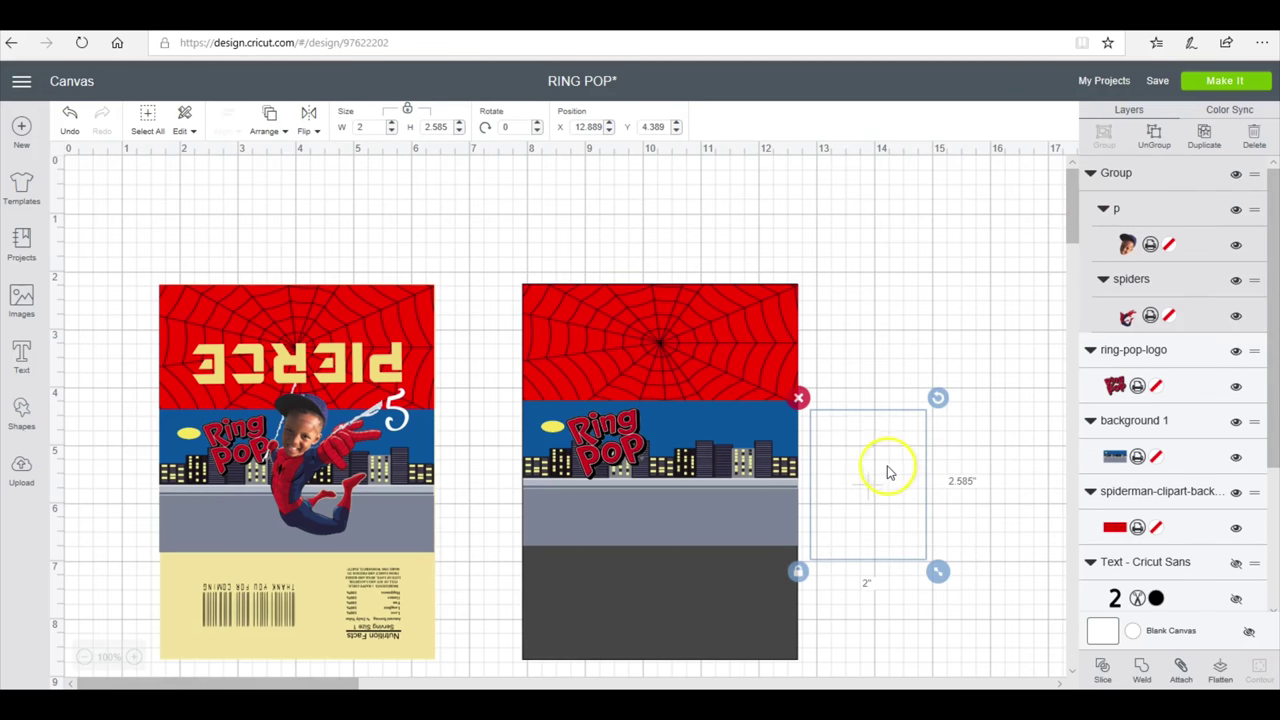
left_click_drag(889, 463, 662, 444)
left_click_drag(755, 532, 775, 548)
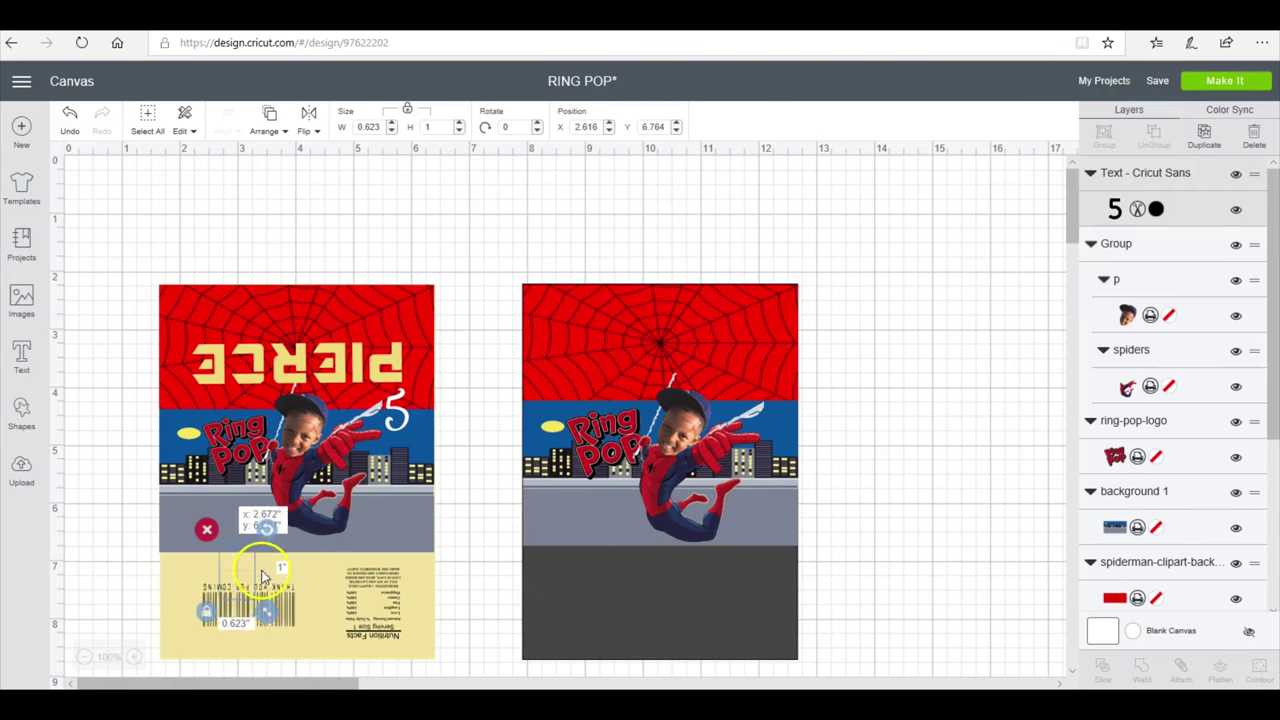
Step: Move the copied 5 onto the right wrapper and change its font to &Championship
left_click_drag(238, 576, 782, 400)
left_click(686, 491)
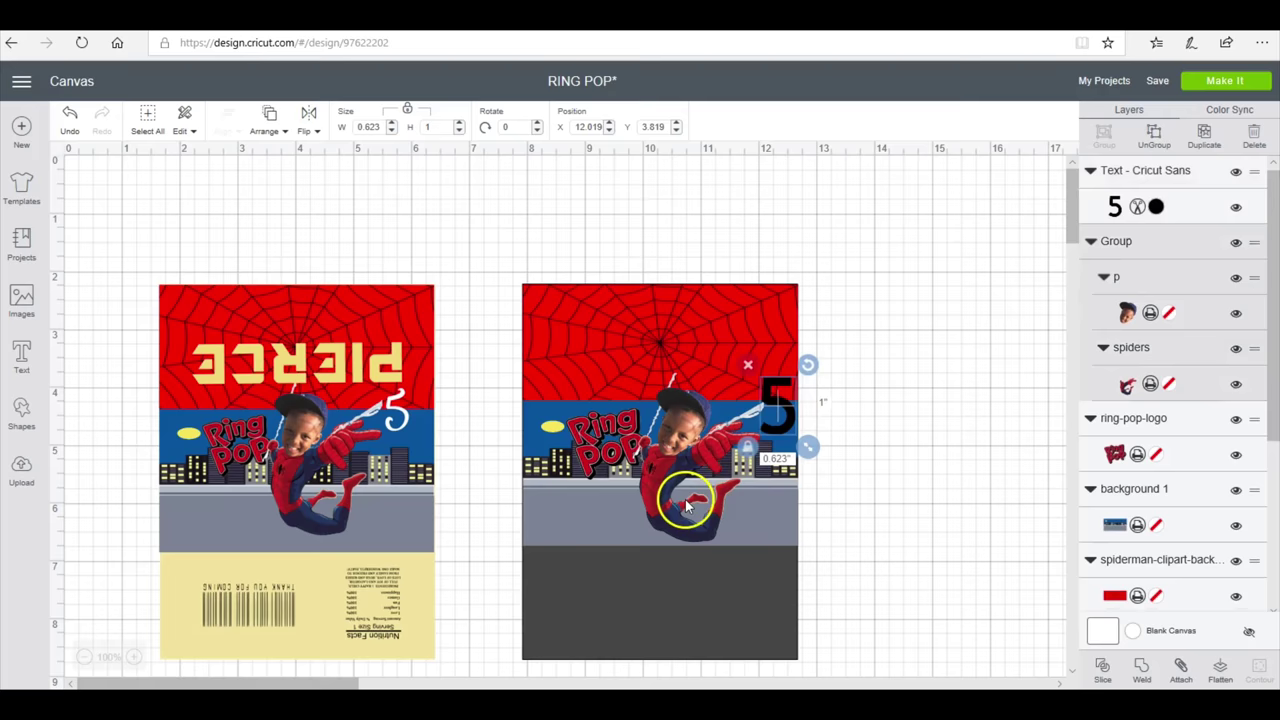
left_click(786, 424)
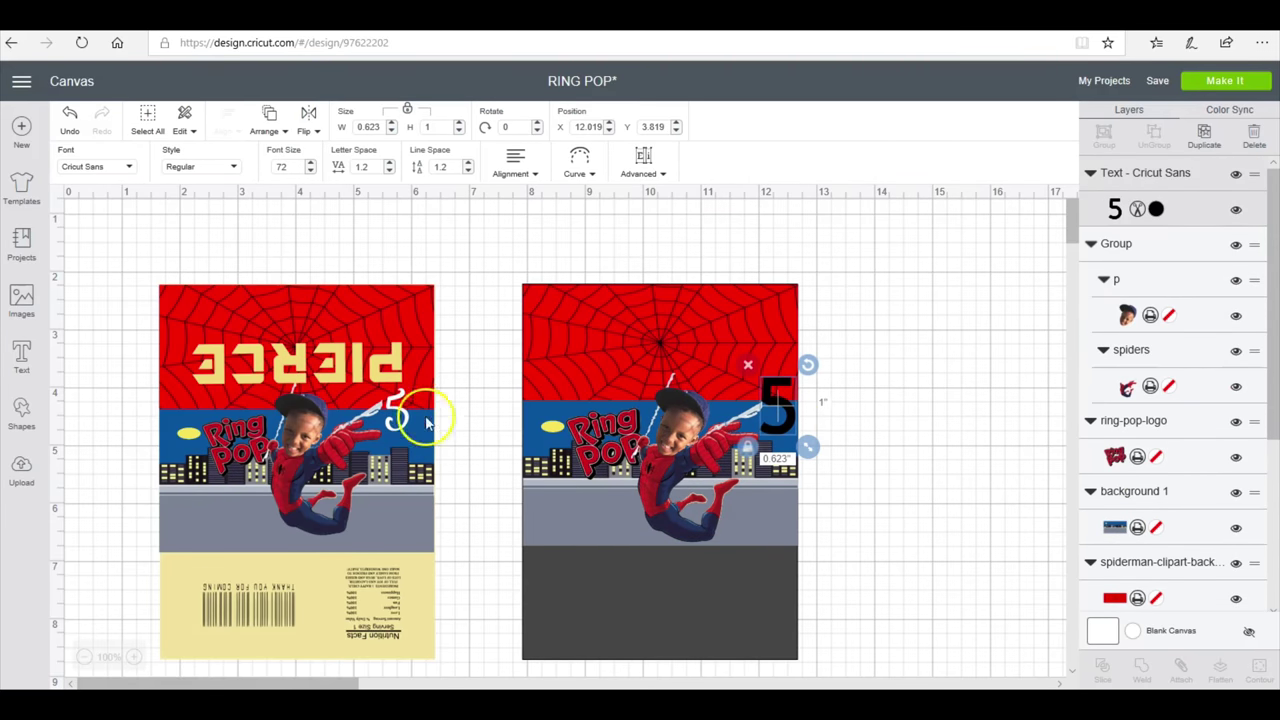
left_click(111, 170)
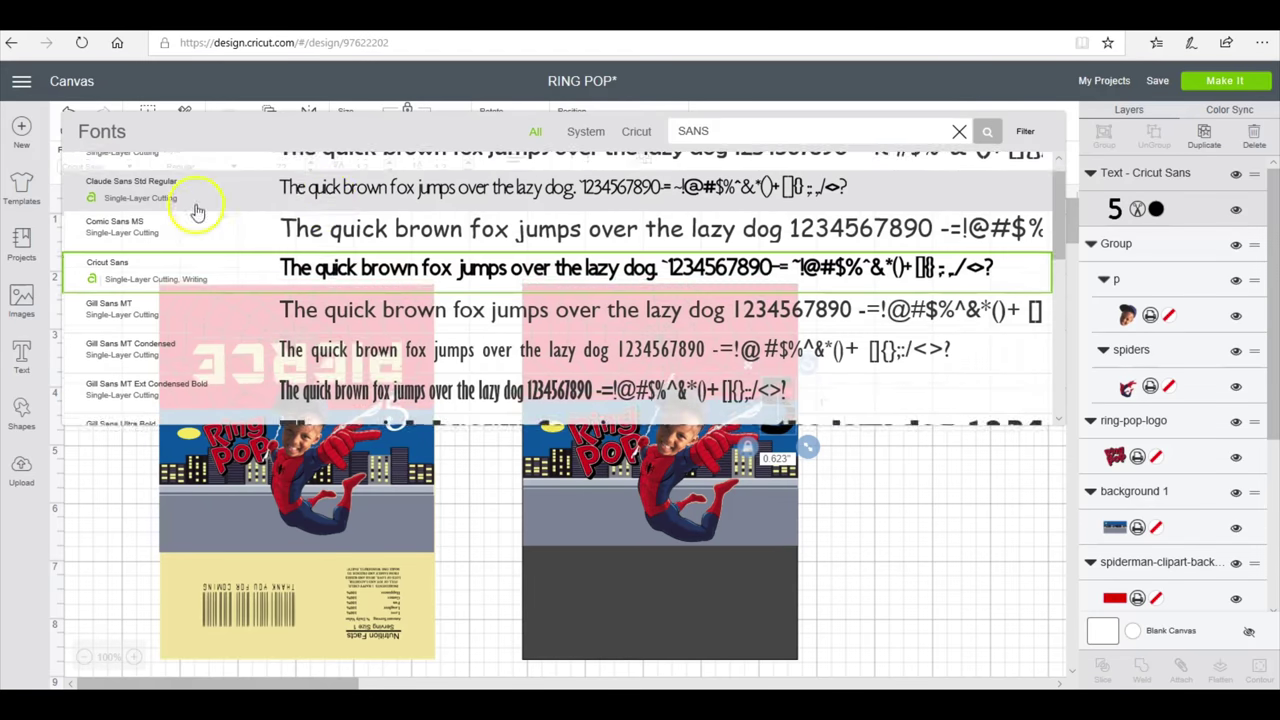
scroll(560, 290, "up", 10)
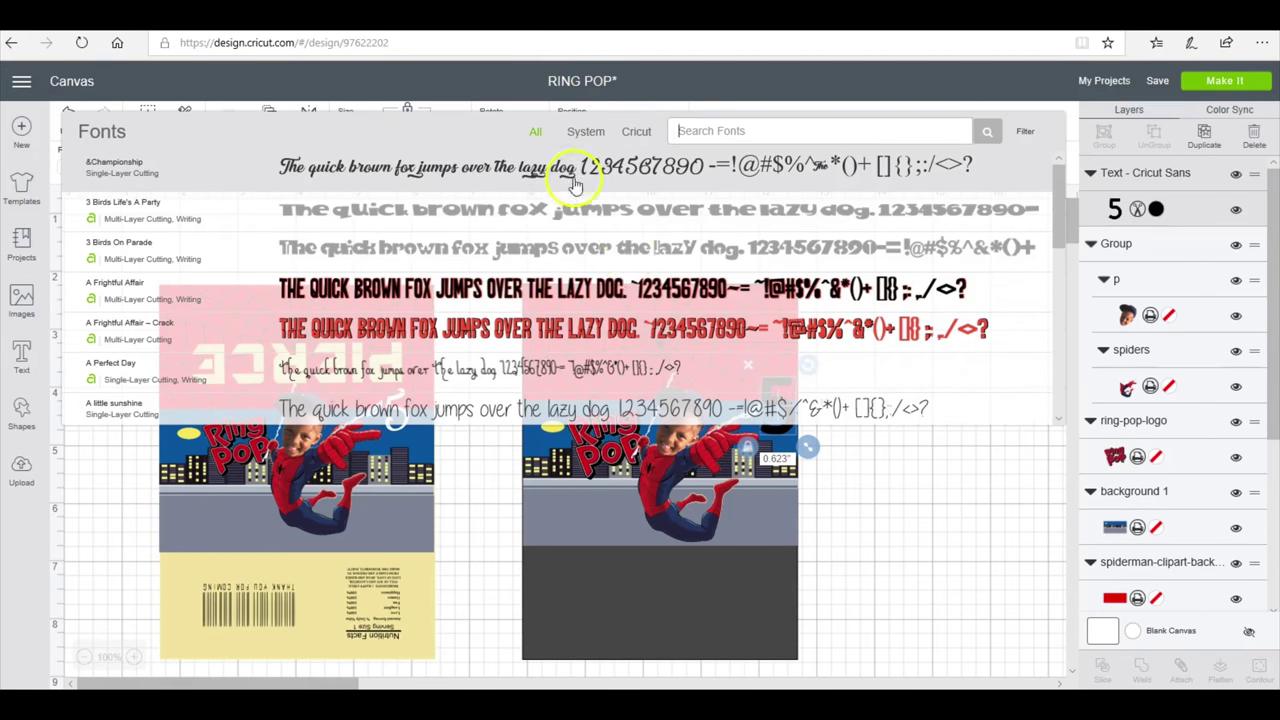
left_click(560, 168)
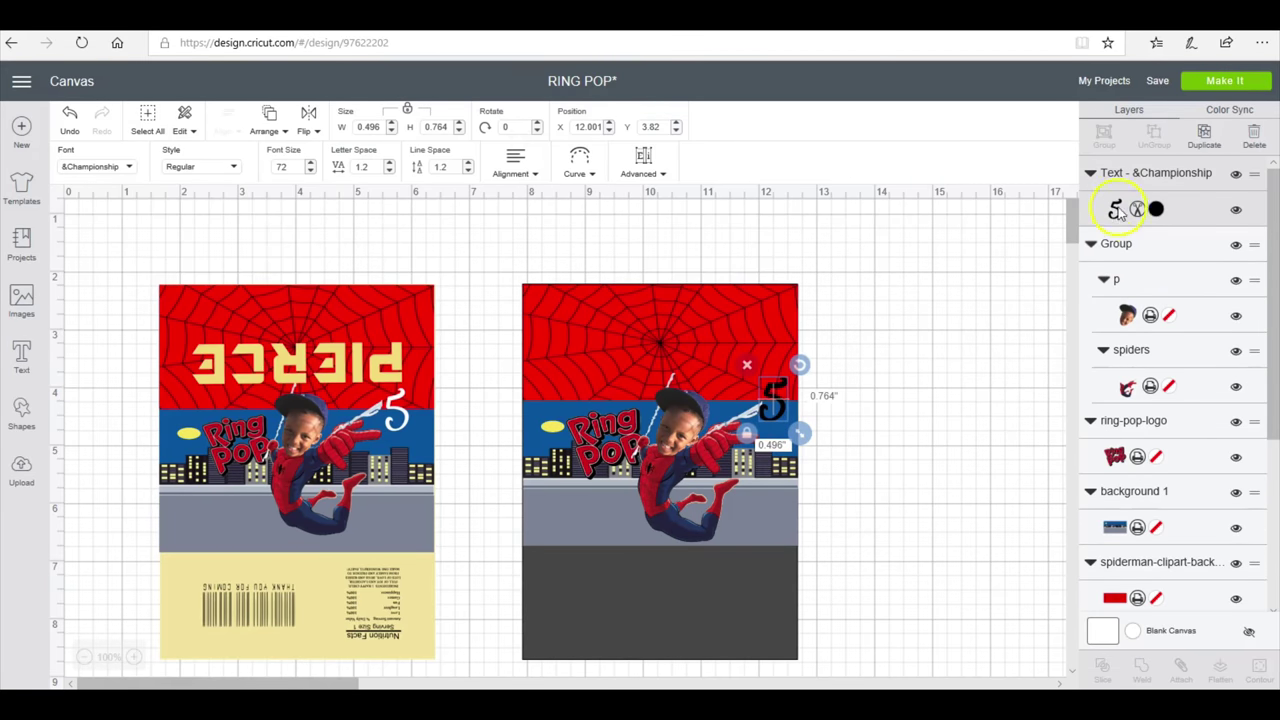
Step: Make the 5 a white printed layer and tilt it slightly into the blue band
left_click(1154, 209)
left_click(1050, 138)
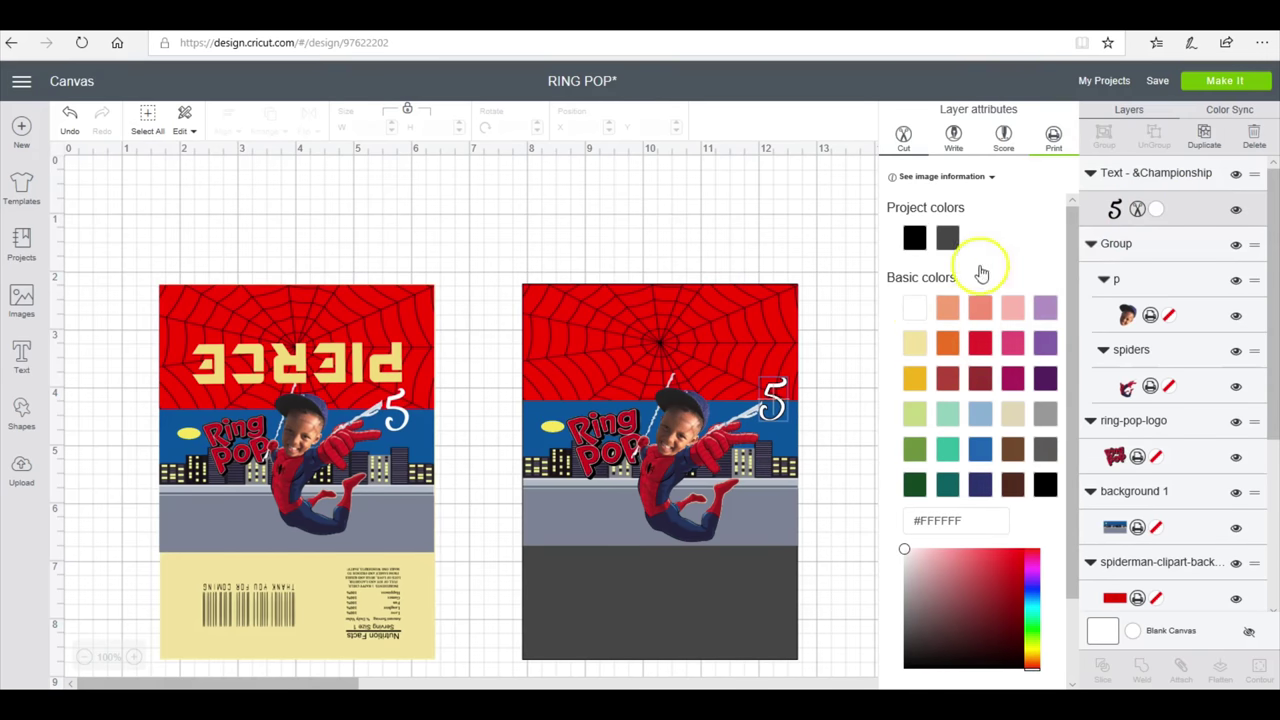
left_click(786, 392)
left_click_drag(797, 381, 778, 428)
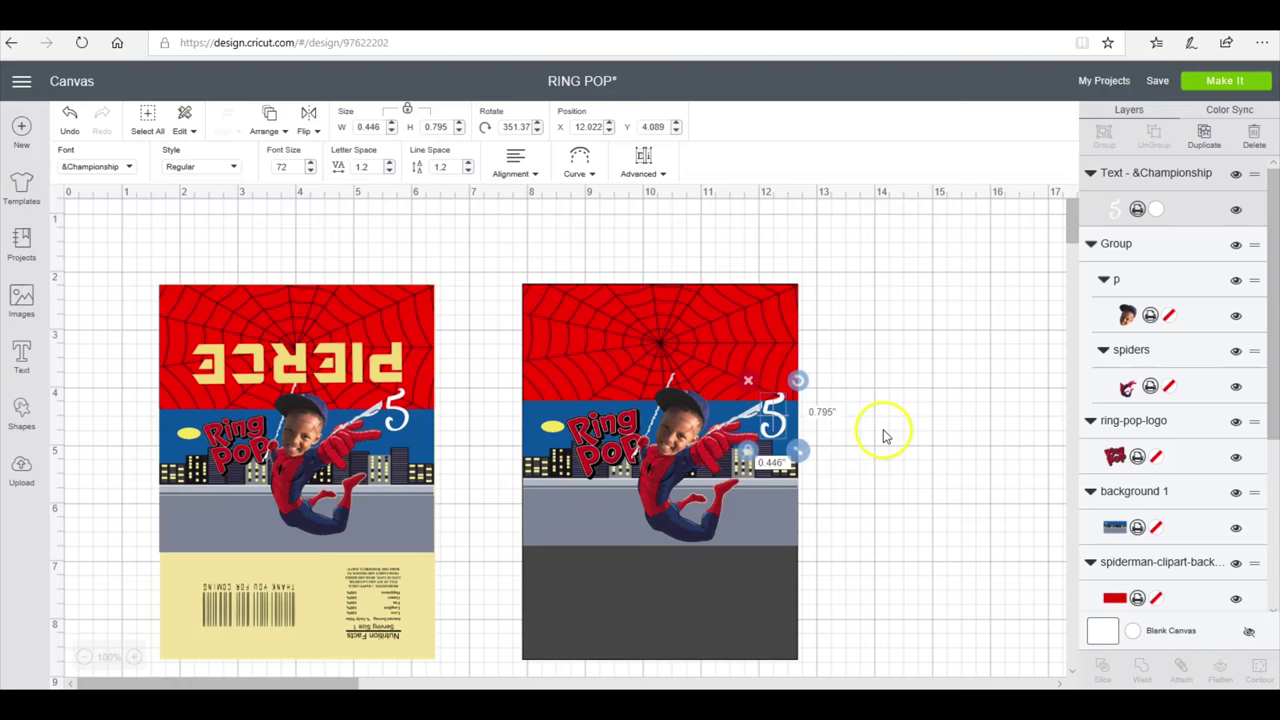
left_click(886, 434)
Step: Add the child's name in AR DESTINE font across the right wrapper's red web band
left_click(390, 383)
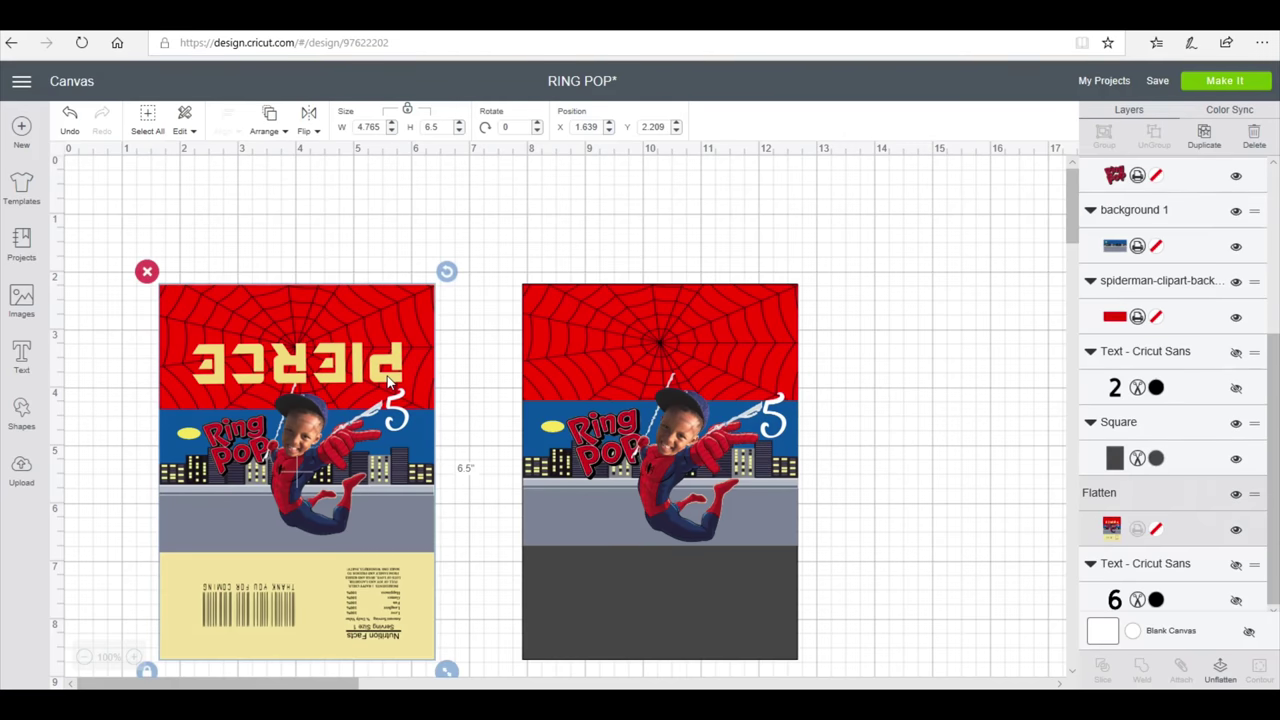
left_click(22, 356)
type("PIE")
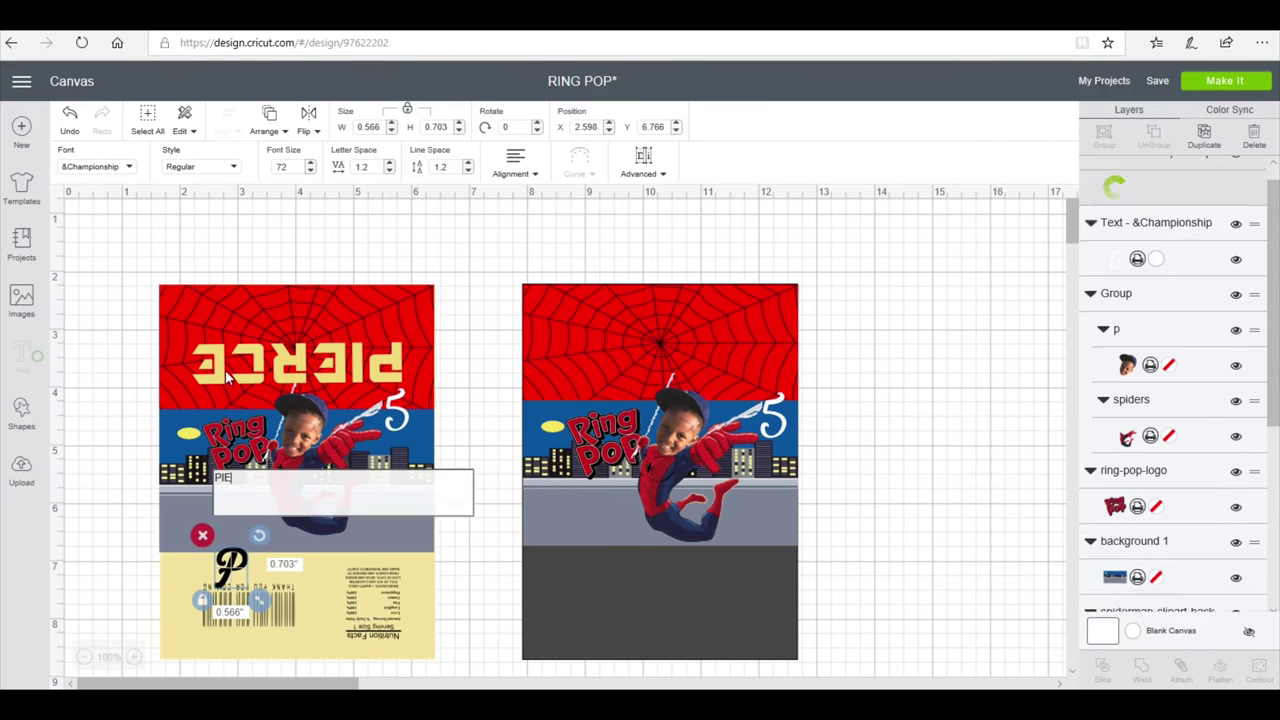
type("J")
left_click(90, 172)
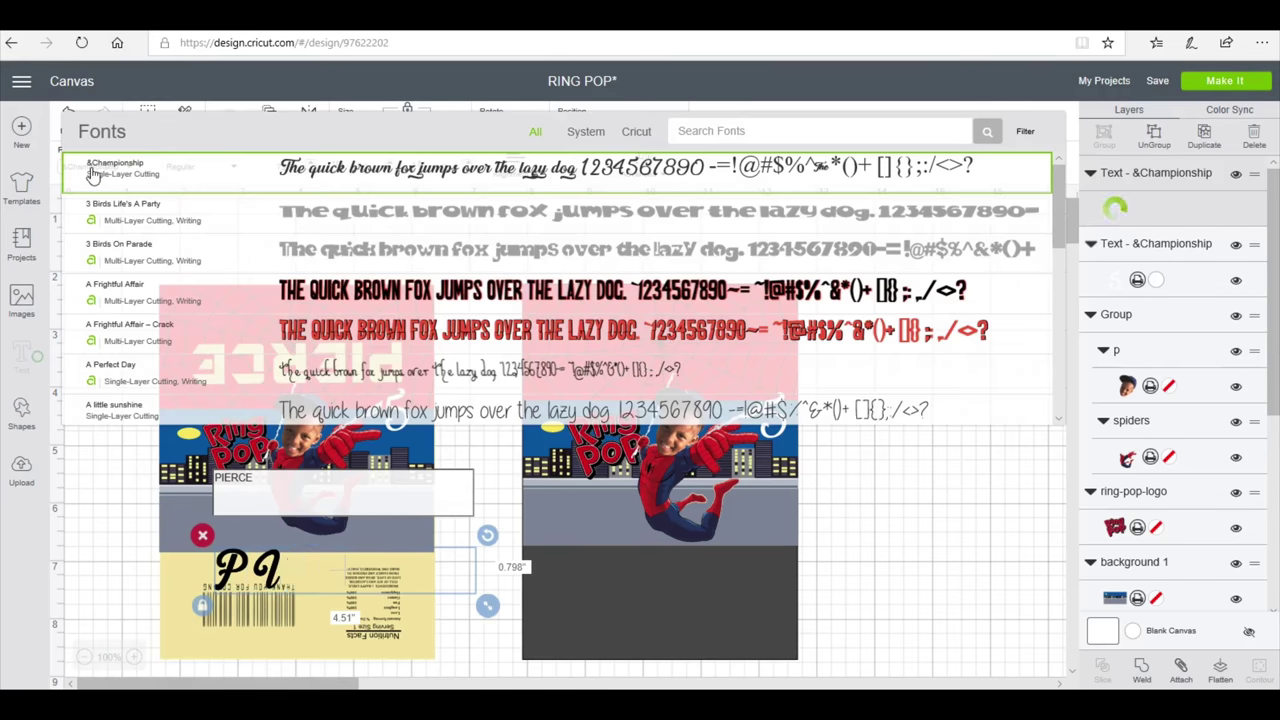
left_click(675, 130)
type("DESTINE")
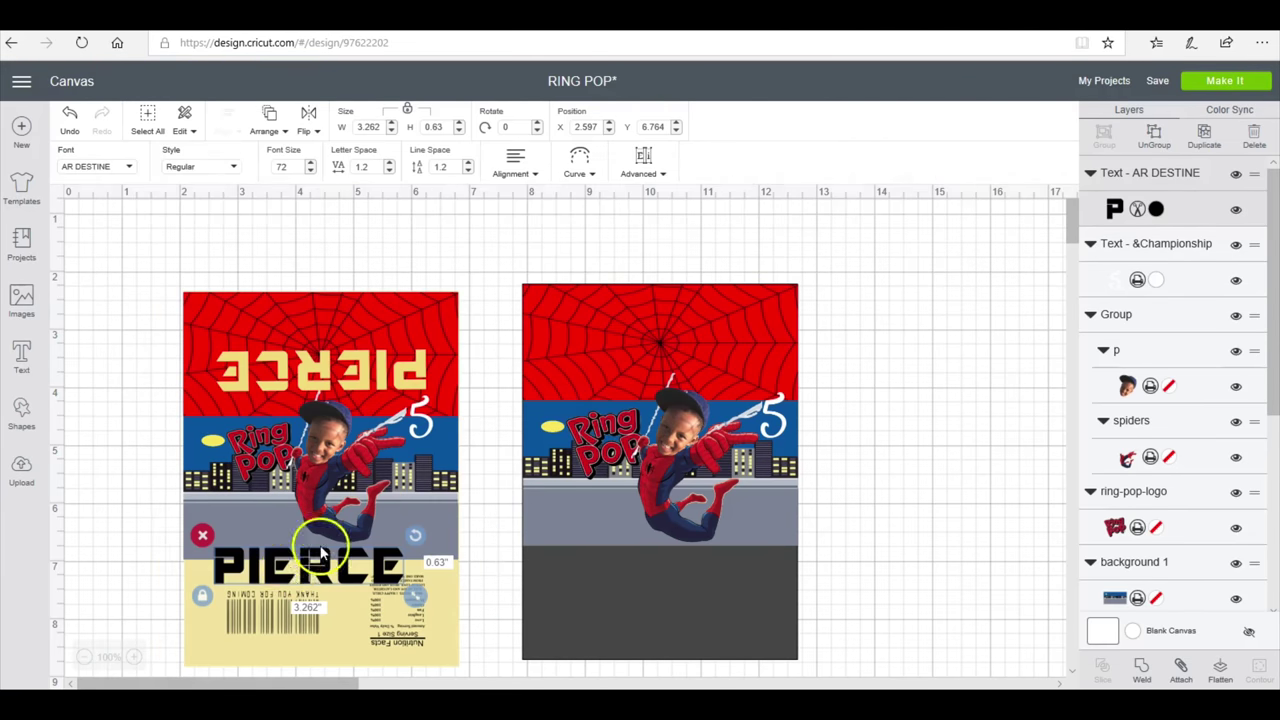
left_click_drag(320, 556, 716, 310)
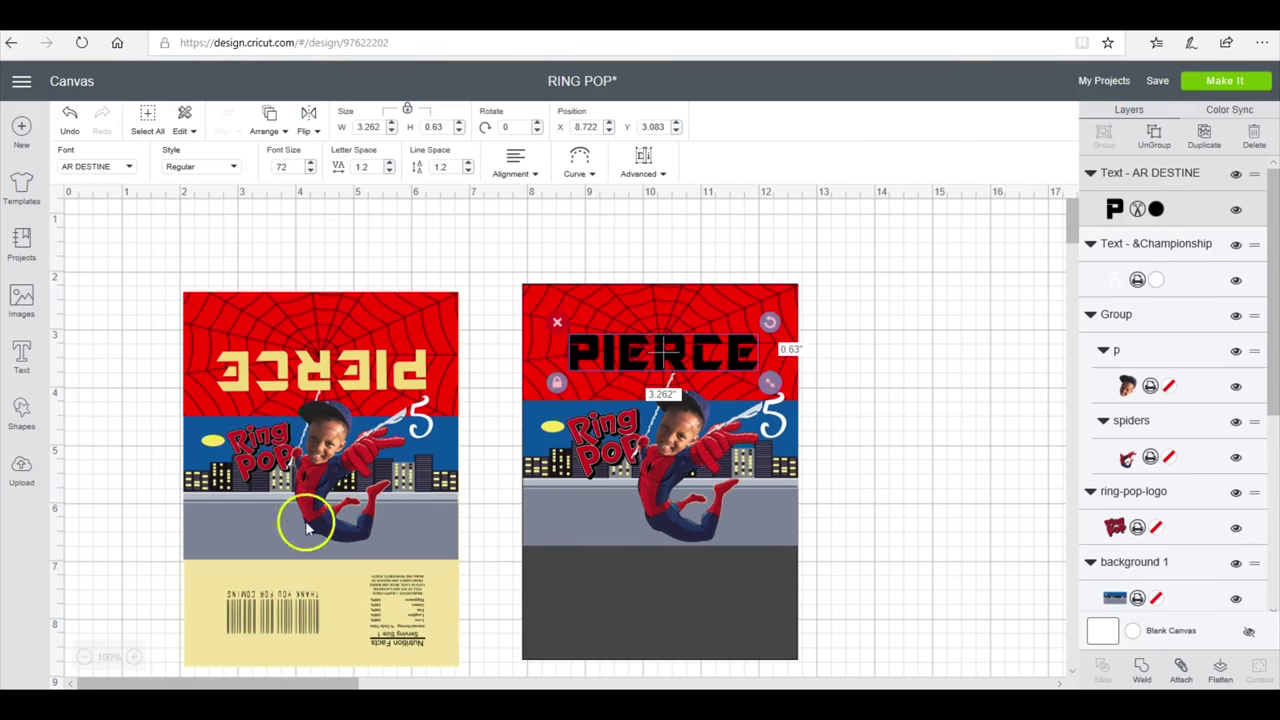
left_click_drag(700, 358, 701, 362)
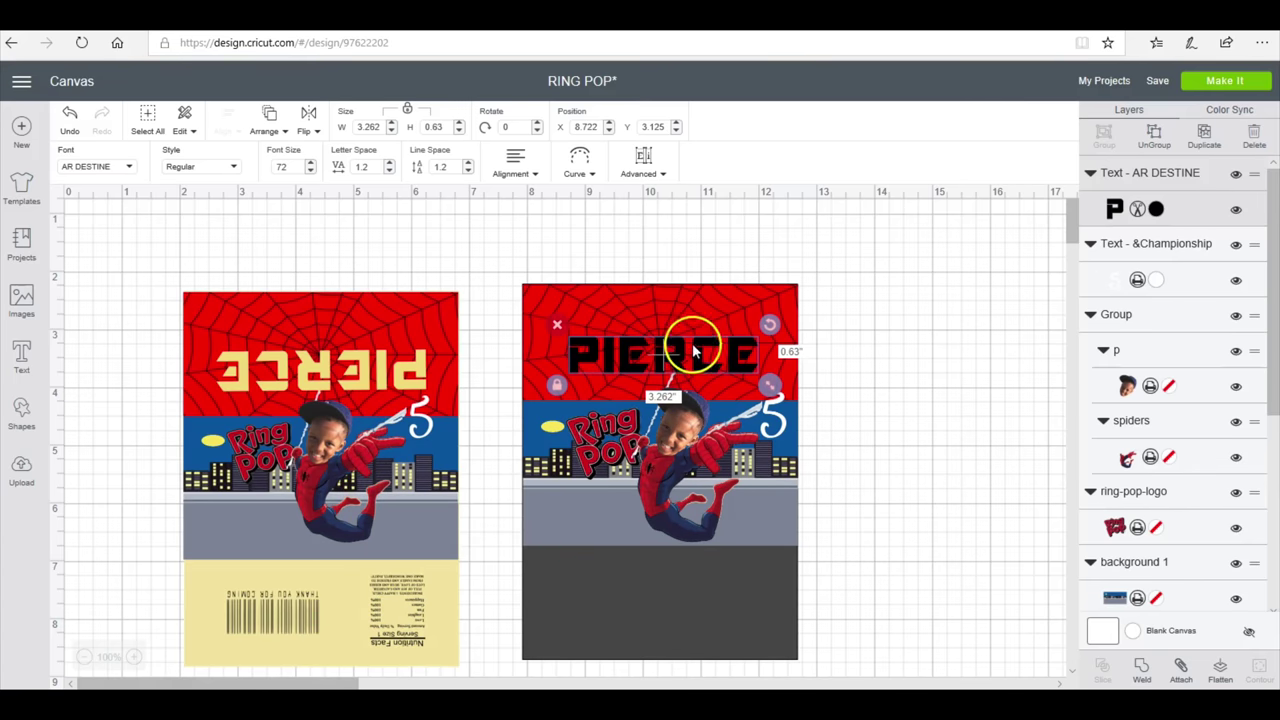
Step: Flip the name upside down and make it a printed pale yellow #F1DB79 layer
left_click(311, 134)
left_click(310, 156)
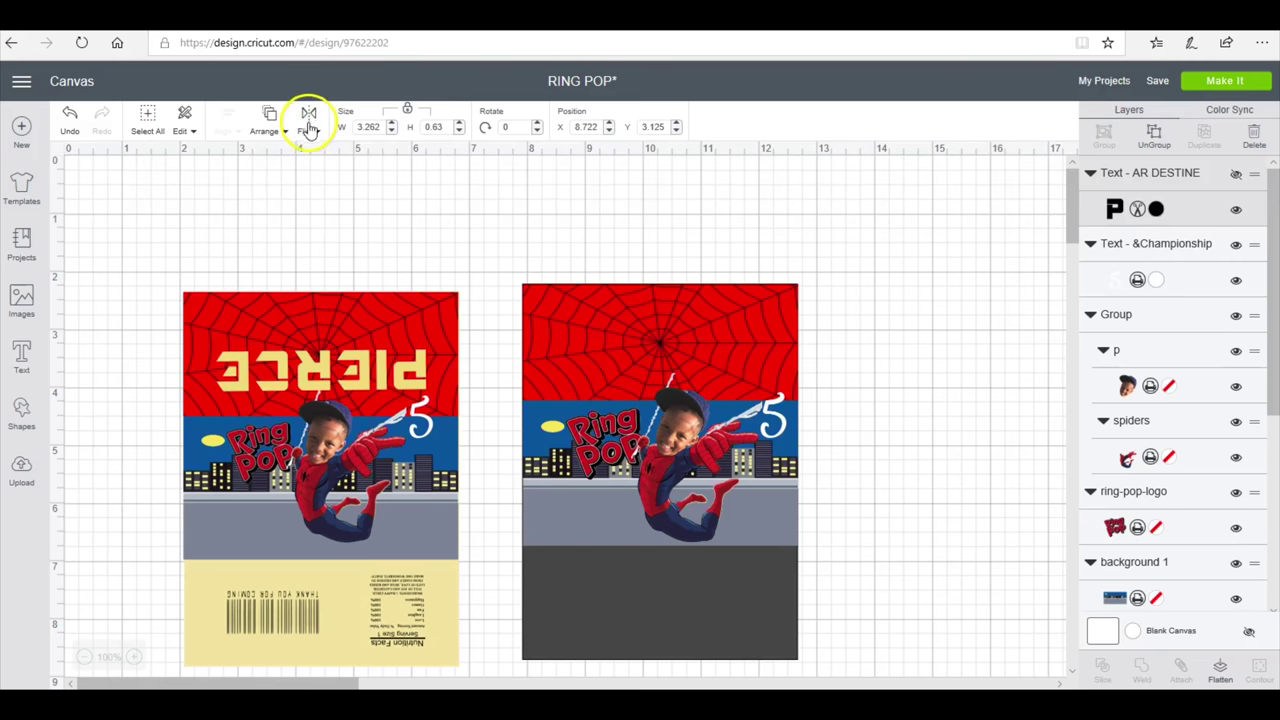
left_click(310, 130)
left_click(298, 178)
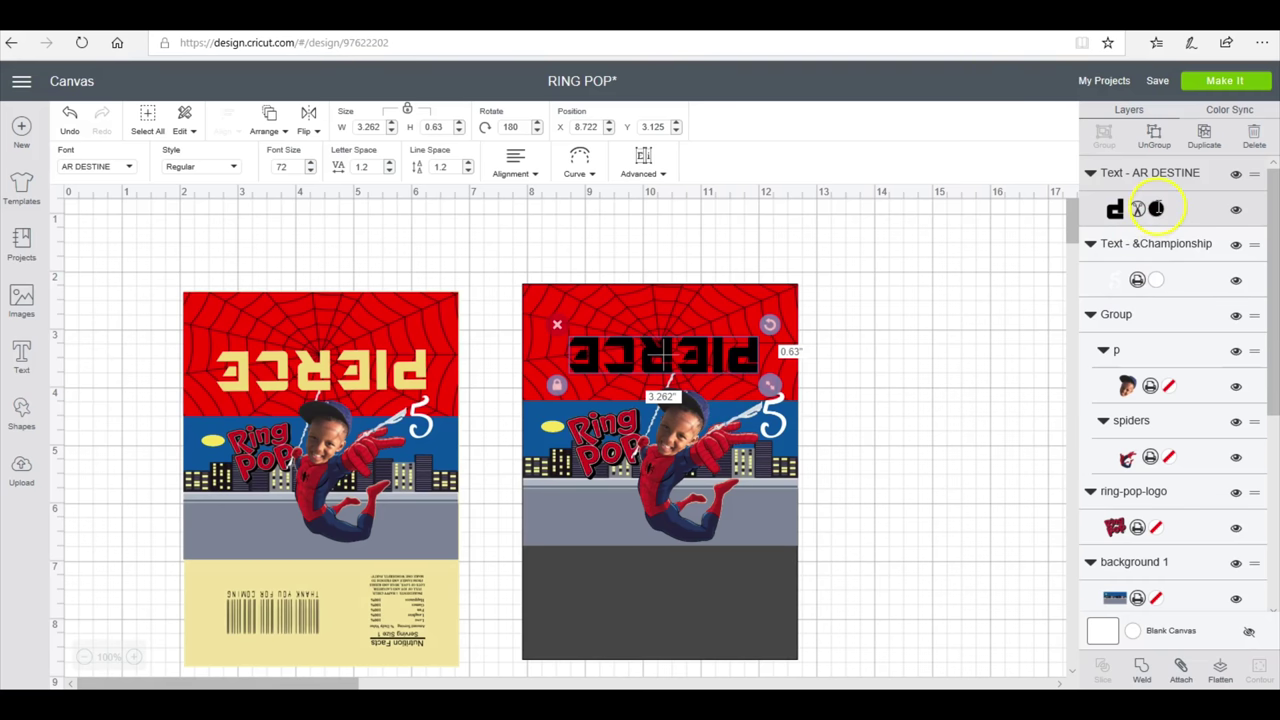
left_click(1157, 208)
left_click(1055, 136)
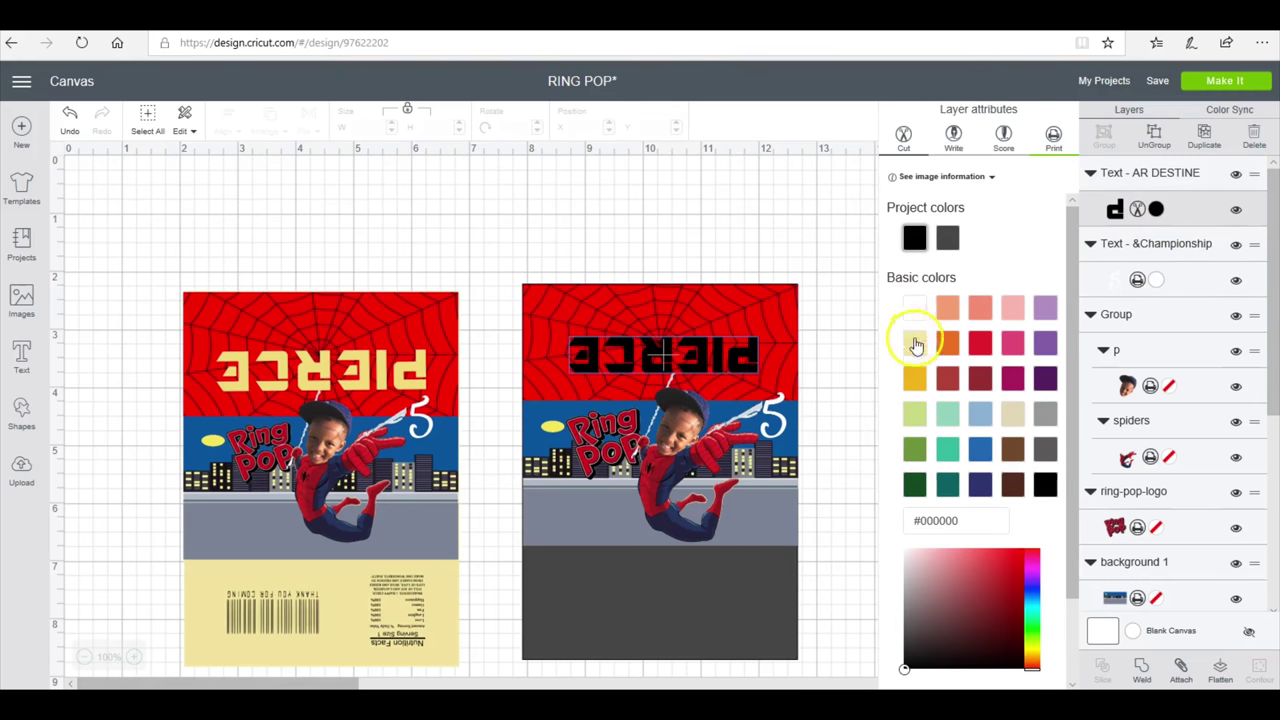
left_click(947, 222)
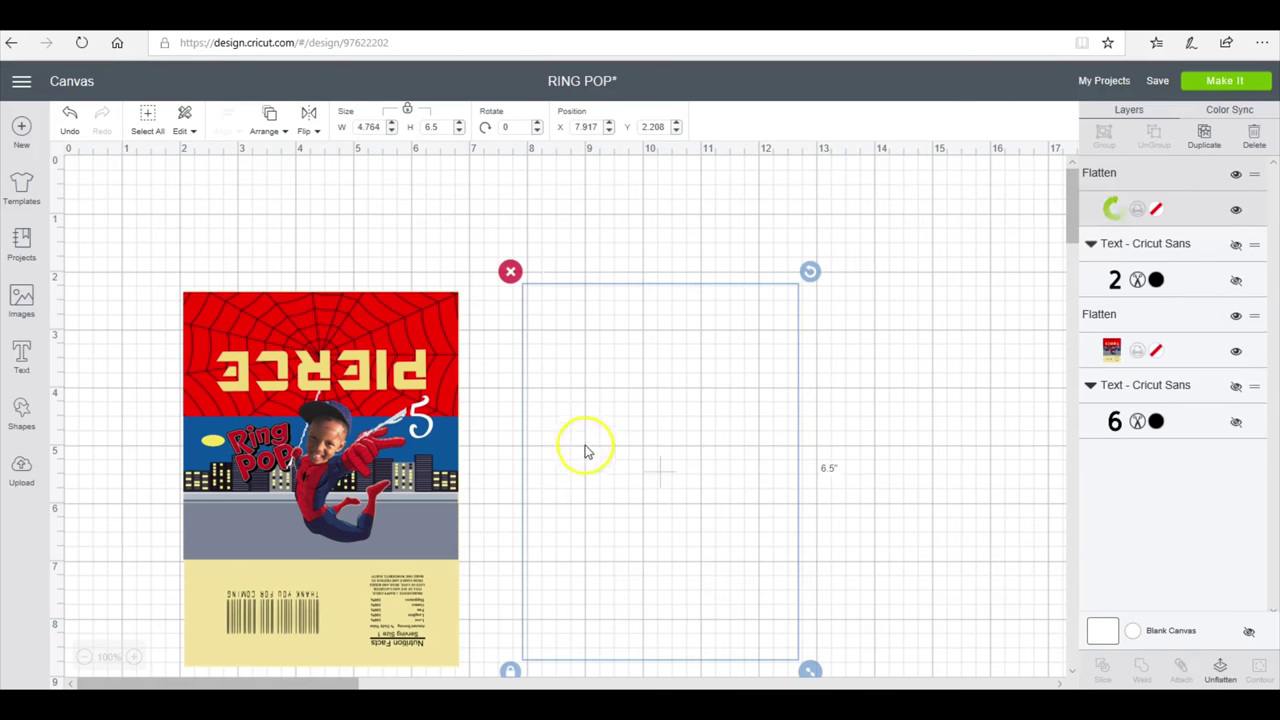
left_click_drag(585, 450, 585, 455)
left_click(812, 508)
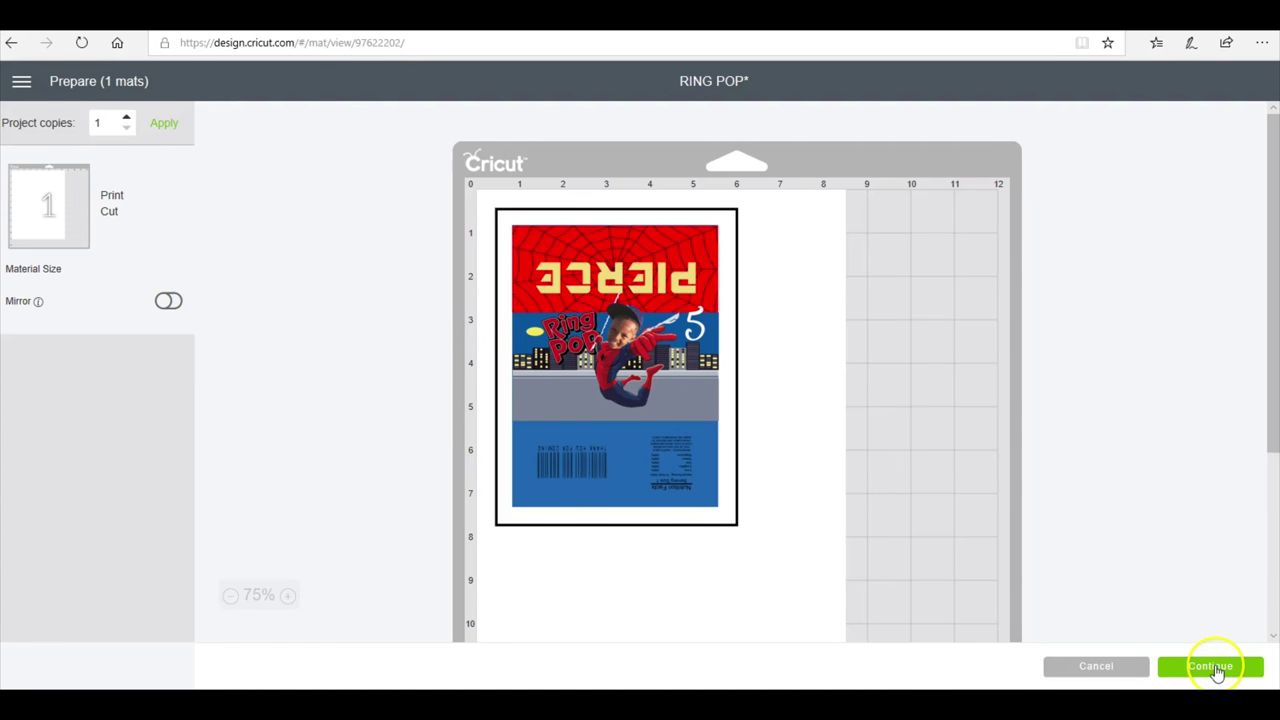
Step: Print the wrapper on Premium Presentation Paper Matte at High quality
left_click(1215, 668)
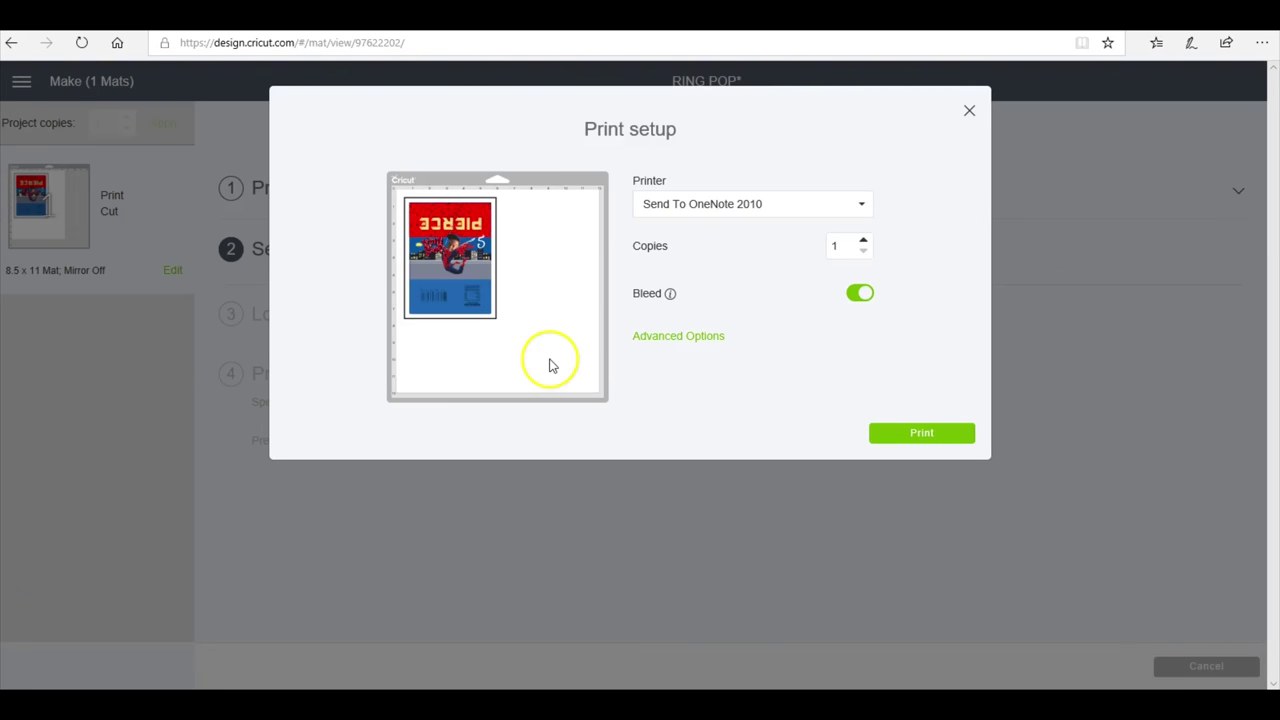
left_click(921, 432)
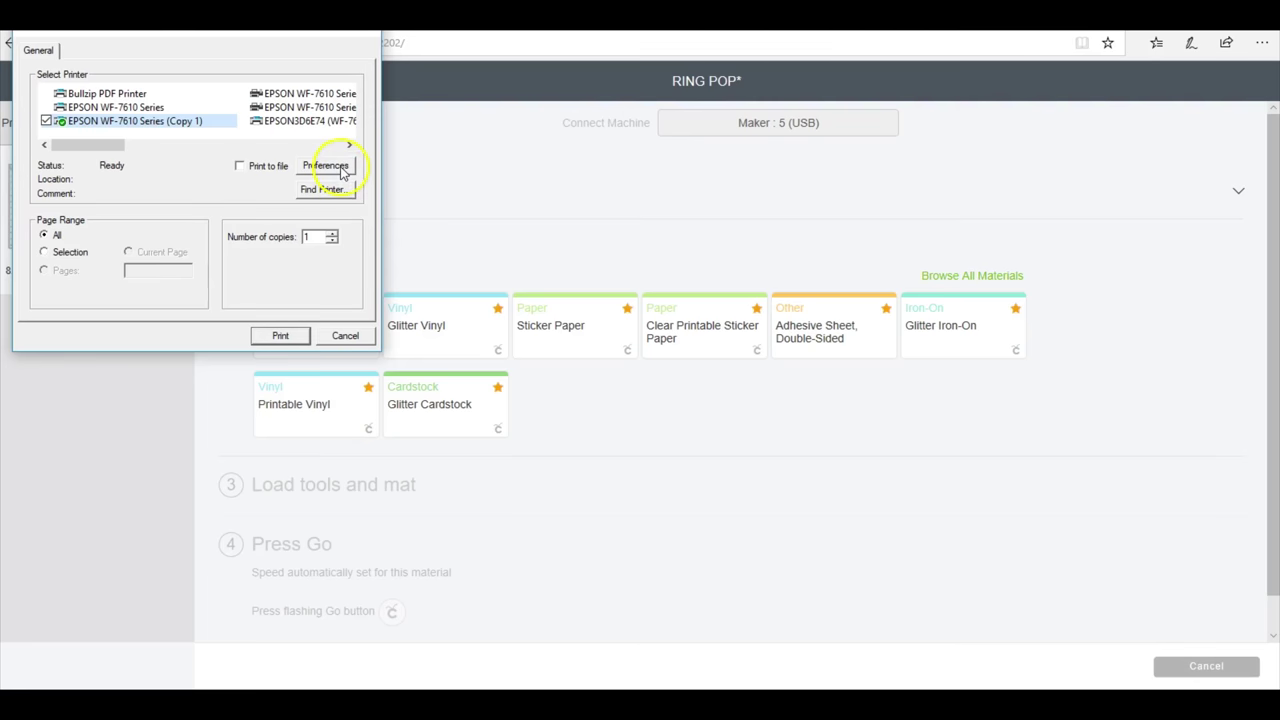
left_click(338, 167)
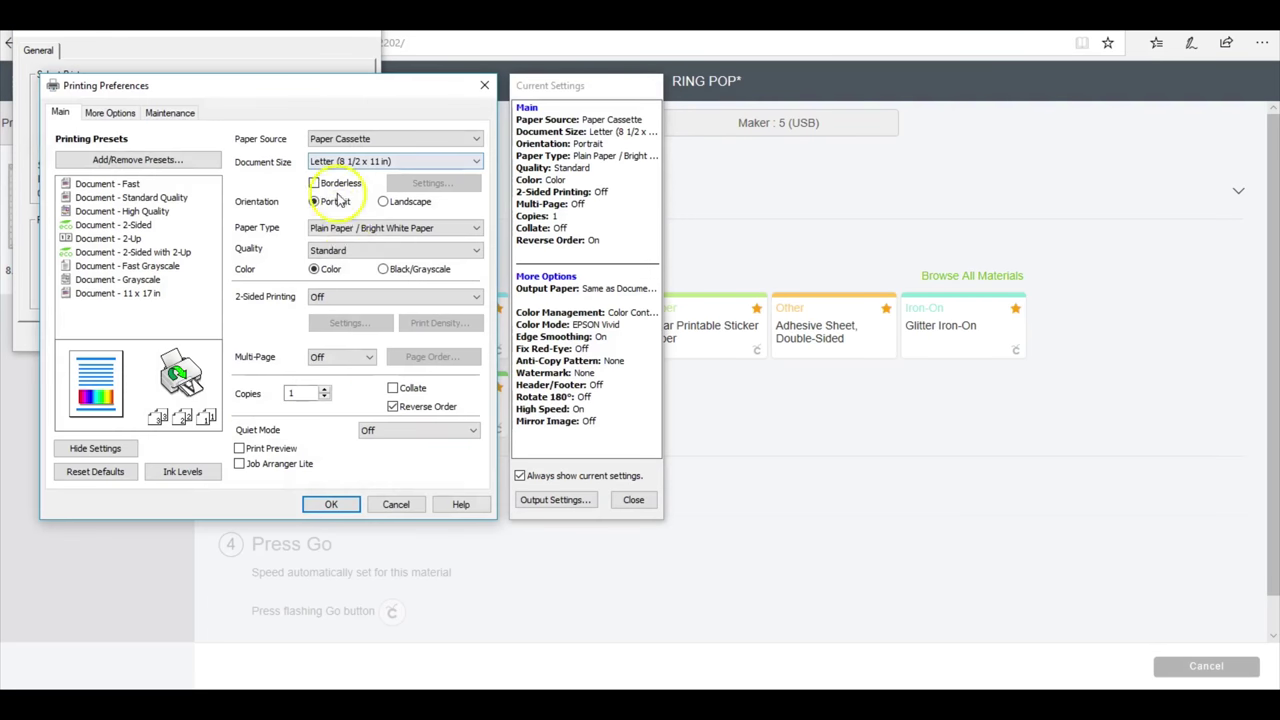
left_click(350, 228)
left_click(369, 348)
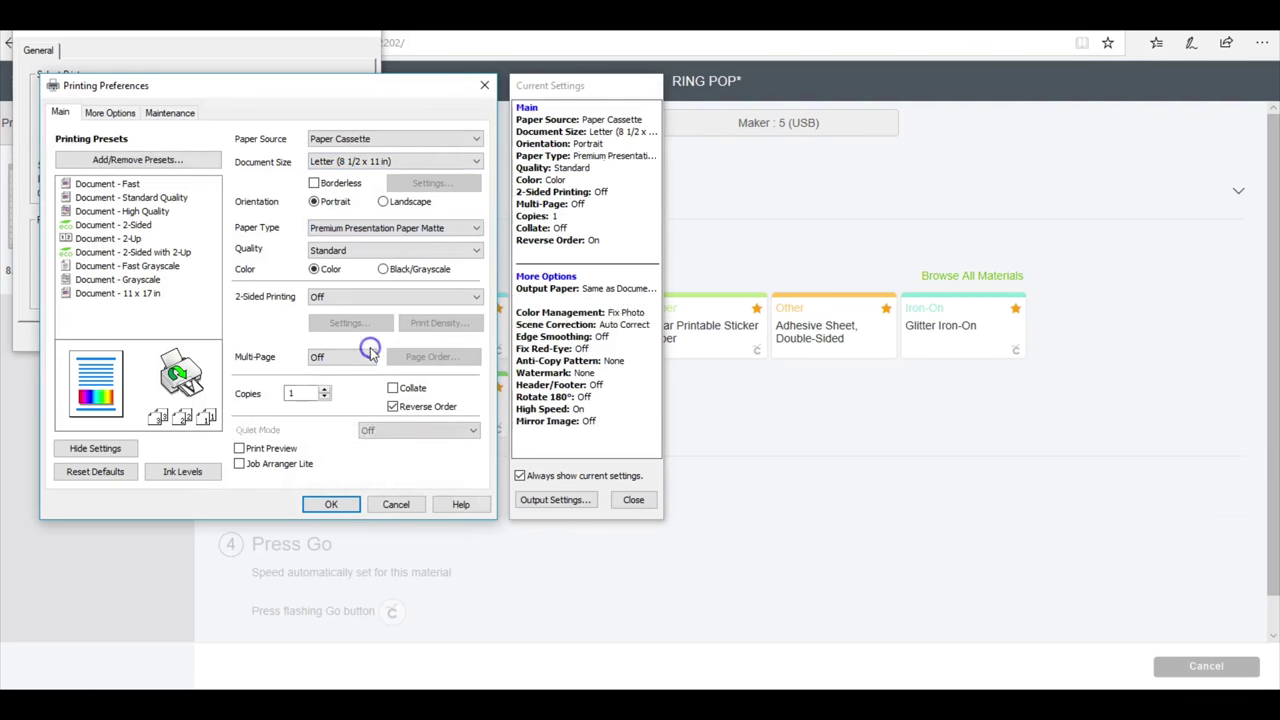
left_click(350, 252)
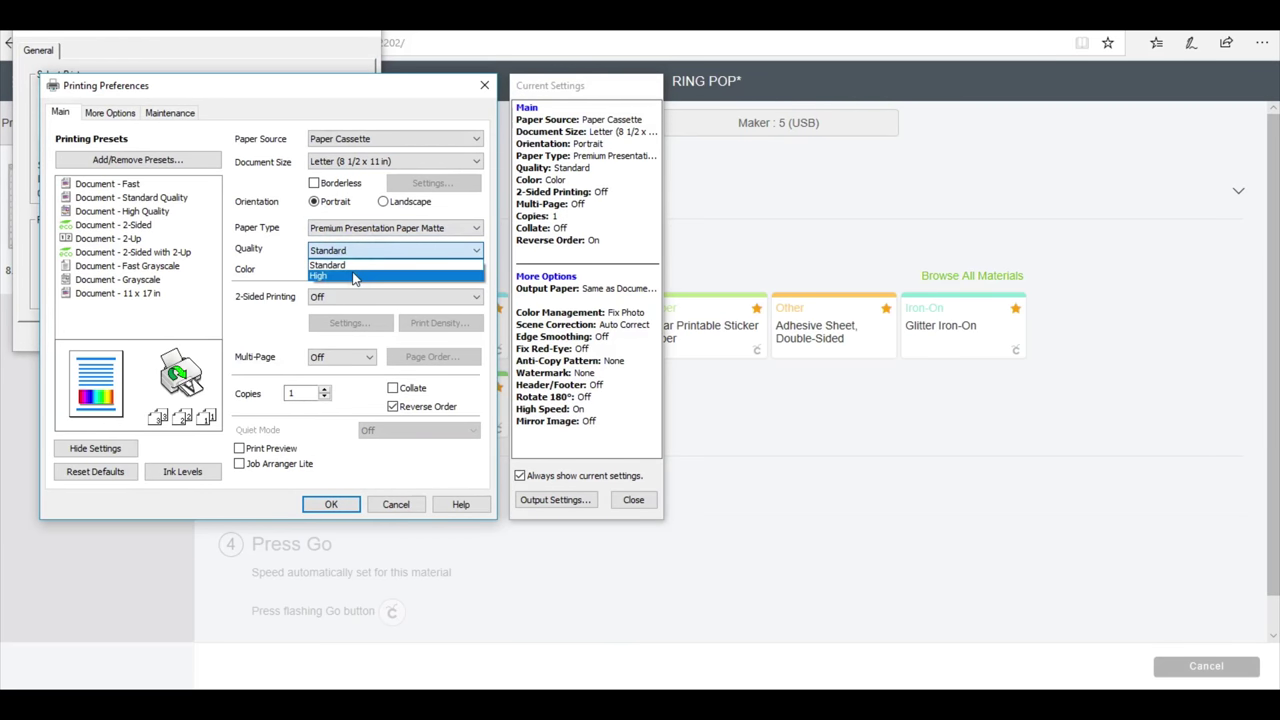
left_click(354, 272)
left_click(330, 504)
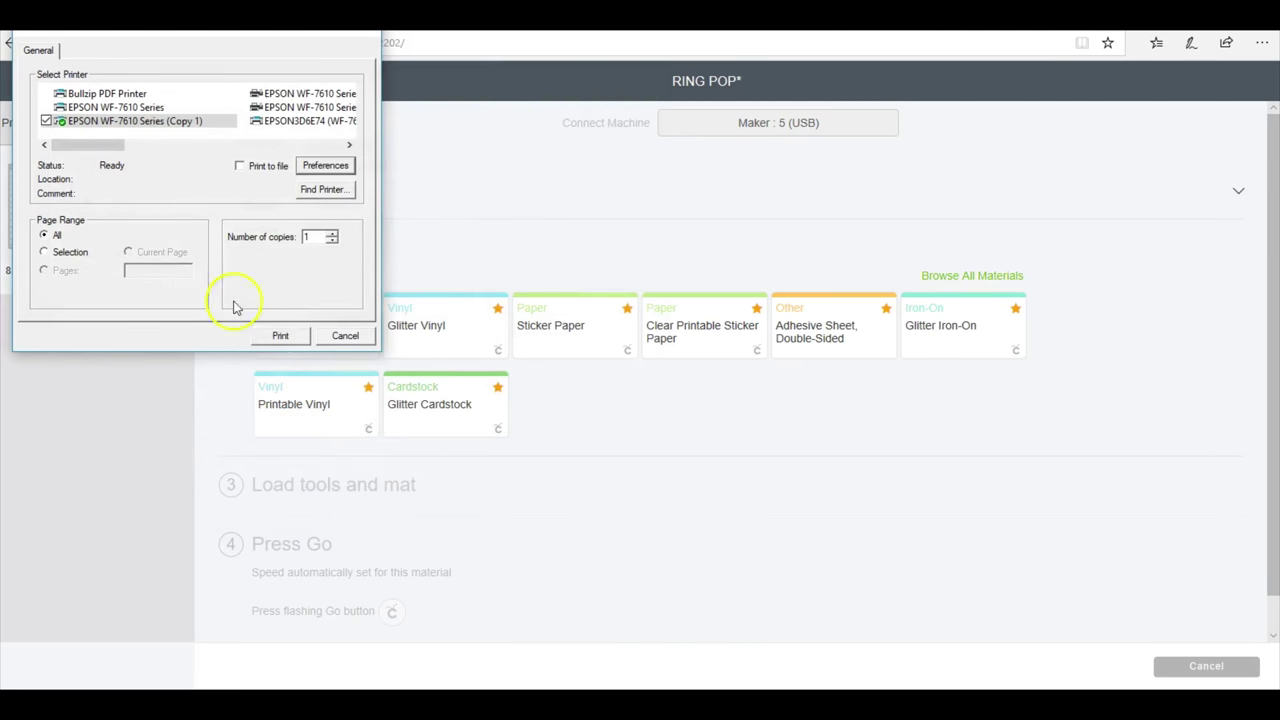
left_click(300, 340)
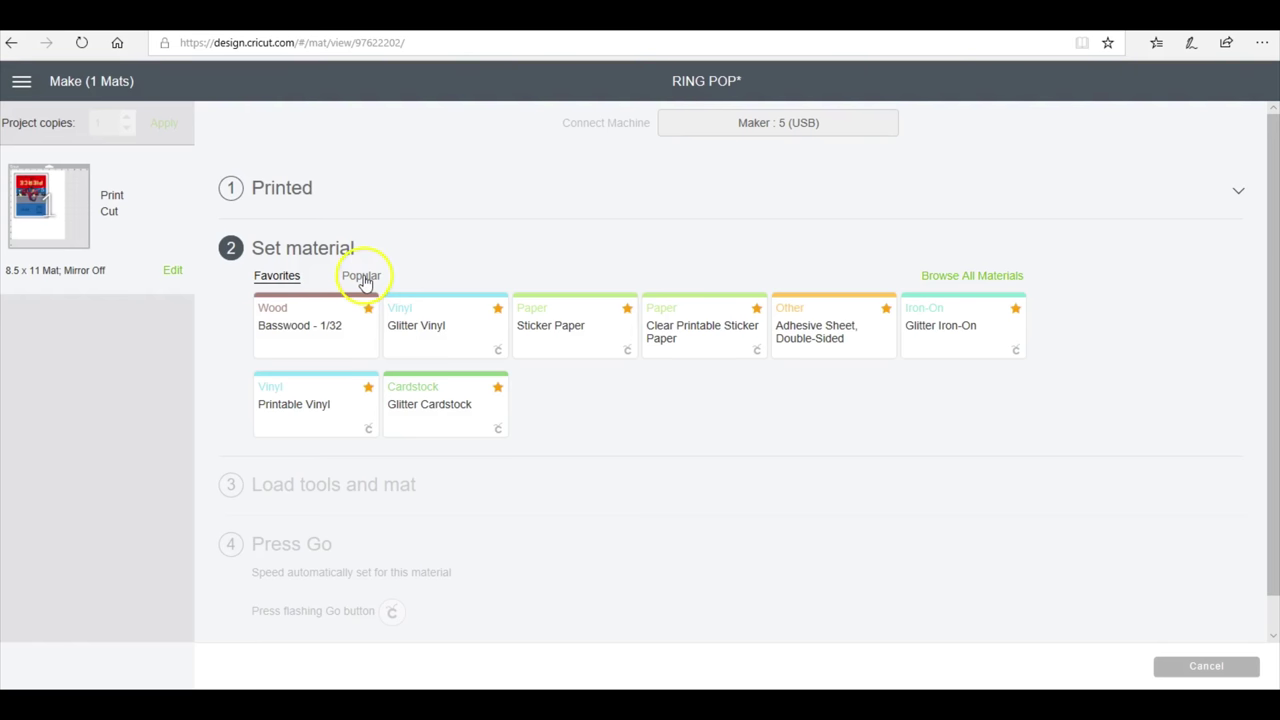